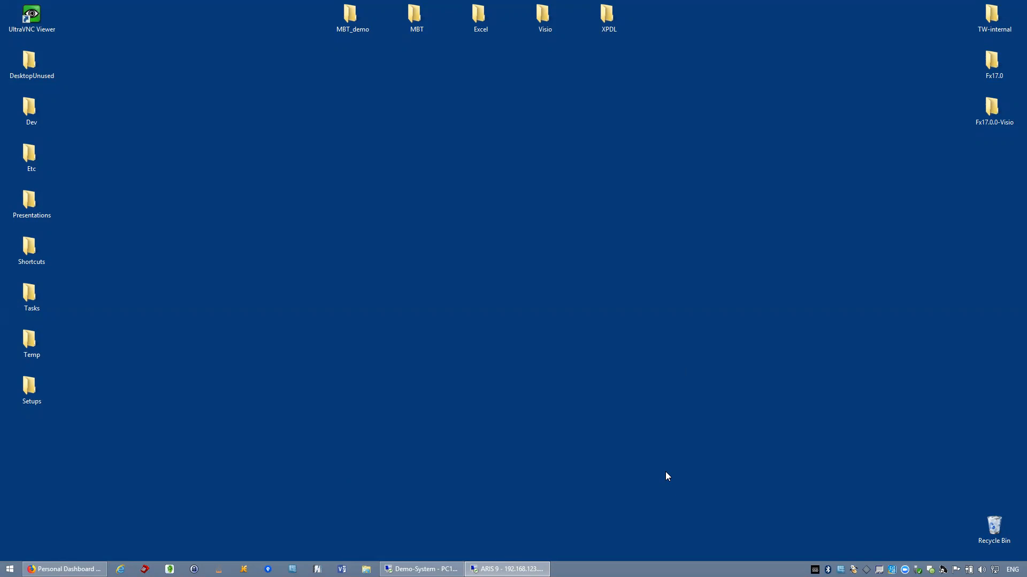
# - Switch to the ARIS session and inspect the Purchase Requisition Flow diagram, including the attributes of its Inform Requester task
pyautogui.click(507, 569)
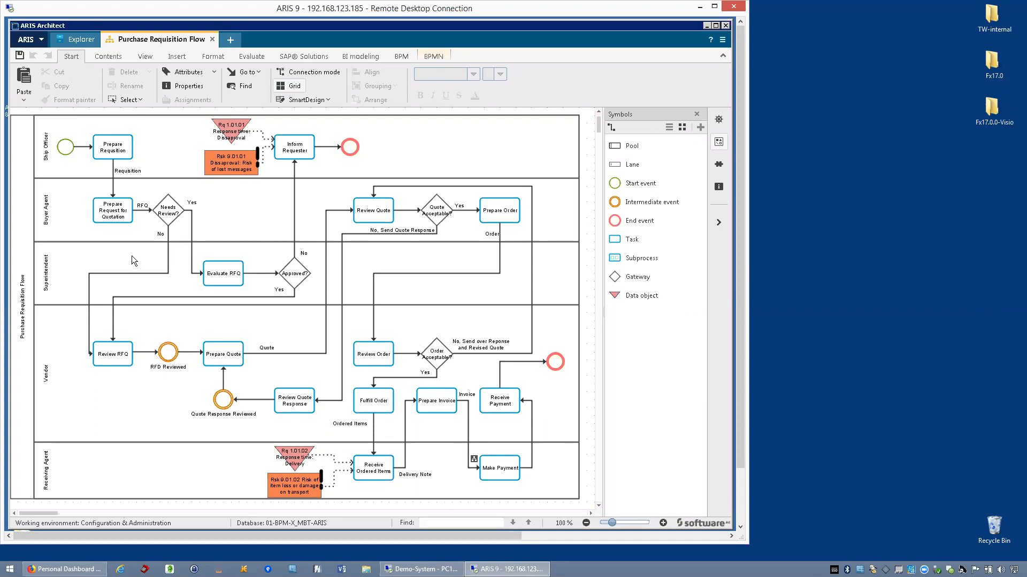
pyautogui.moveTo(65, 151)
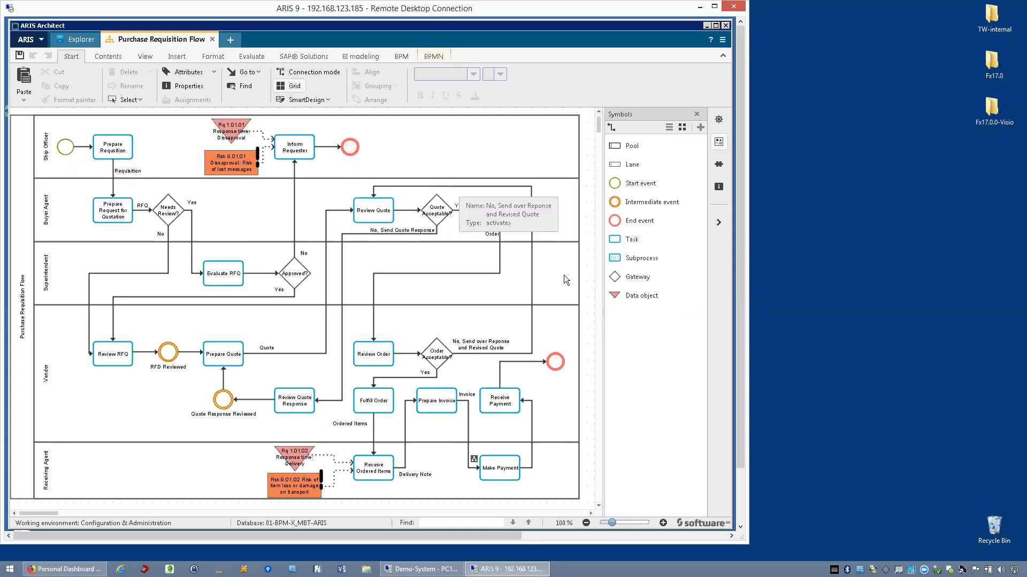
pyautogui.moveTo(556, 365)
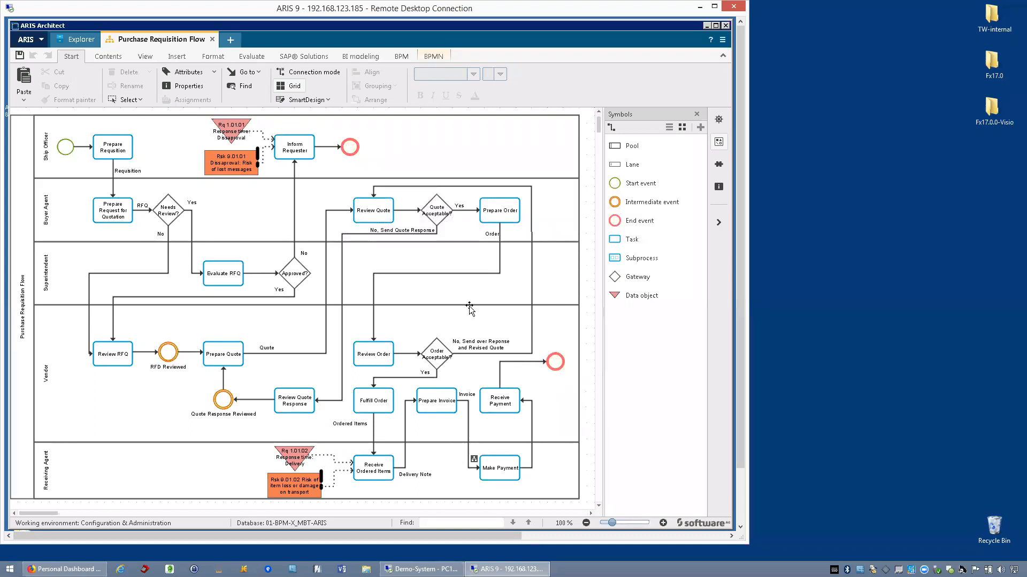
pyautogui.moveTo(371, 272)
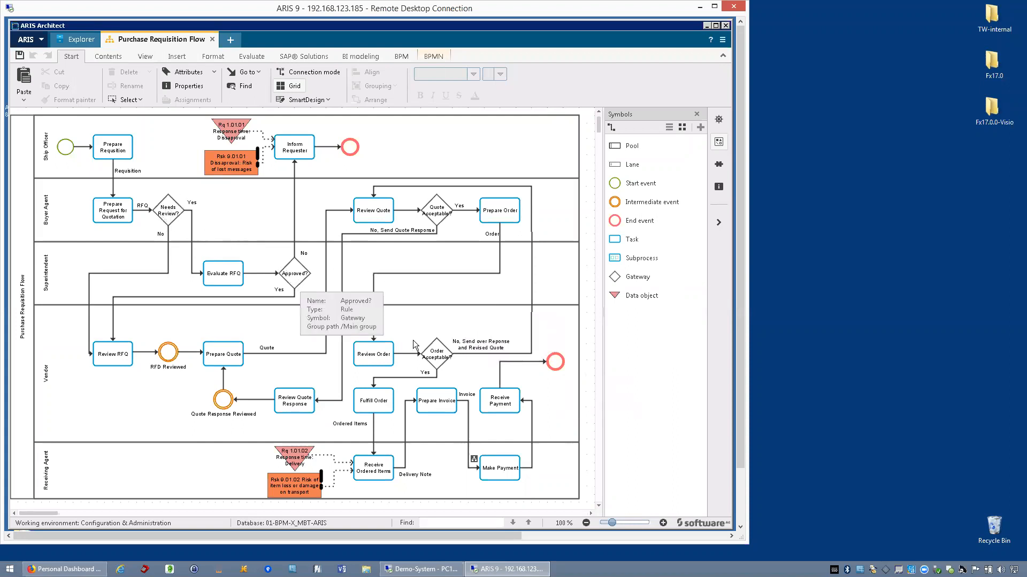
pyautogui.moveTo(442, 362)
pyautogui.moveTo(435, 213)
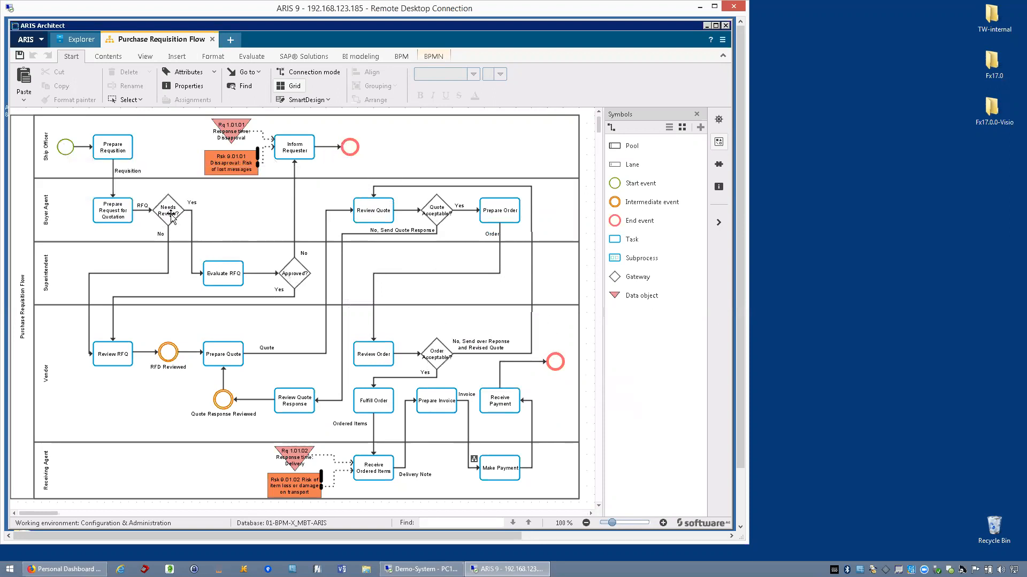
pyautogui.moveTo(171, 216)
pyautogui.doubleClick(311, 155)
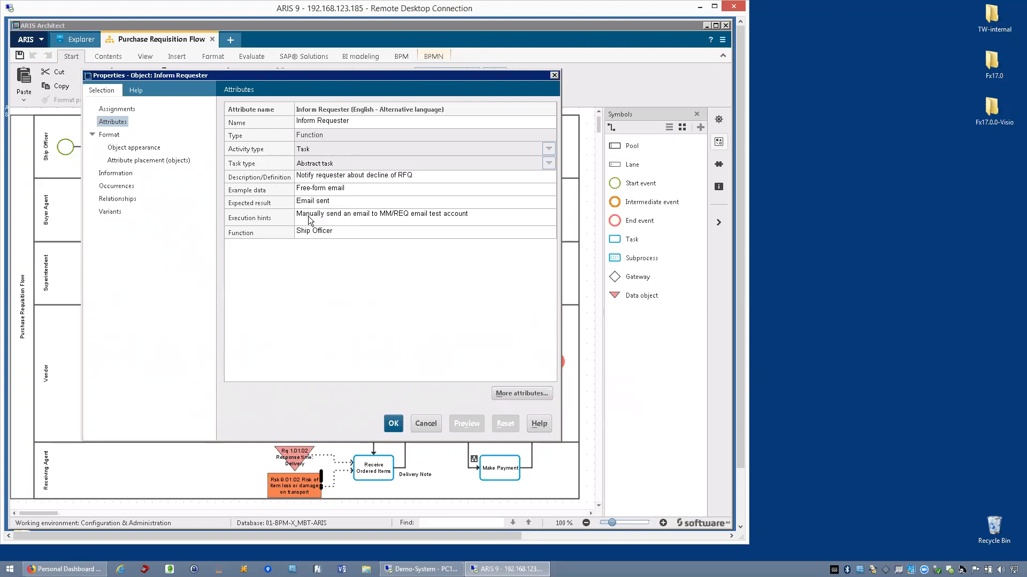
pyautogui.click(426, 424)
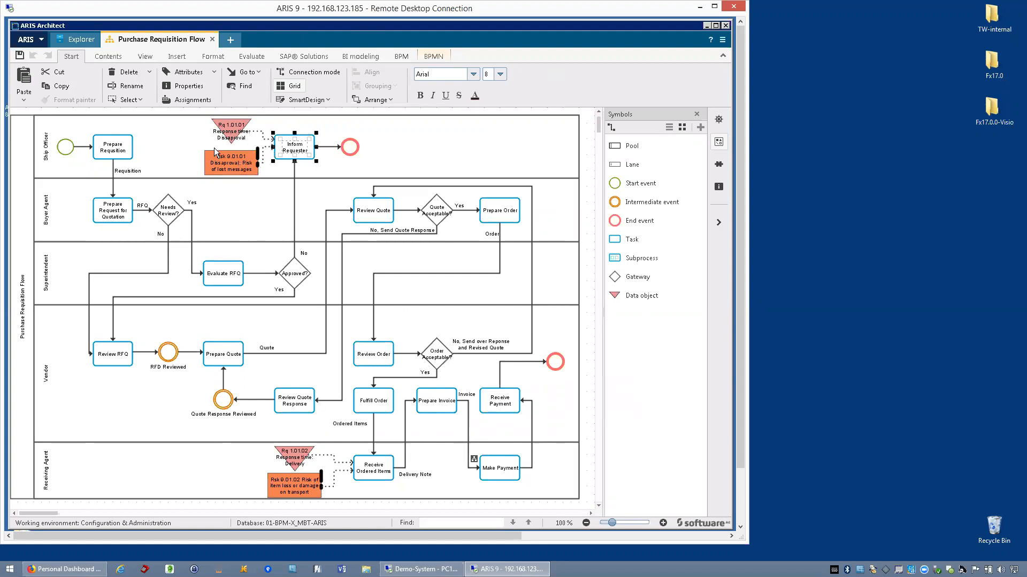
# - Inspect the attributes of requirement Rq 1.01.01 and risk Rsk 9.01.01 attached to the Inform Requester task
pyautogui.moveTo(208, 160)
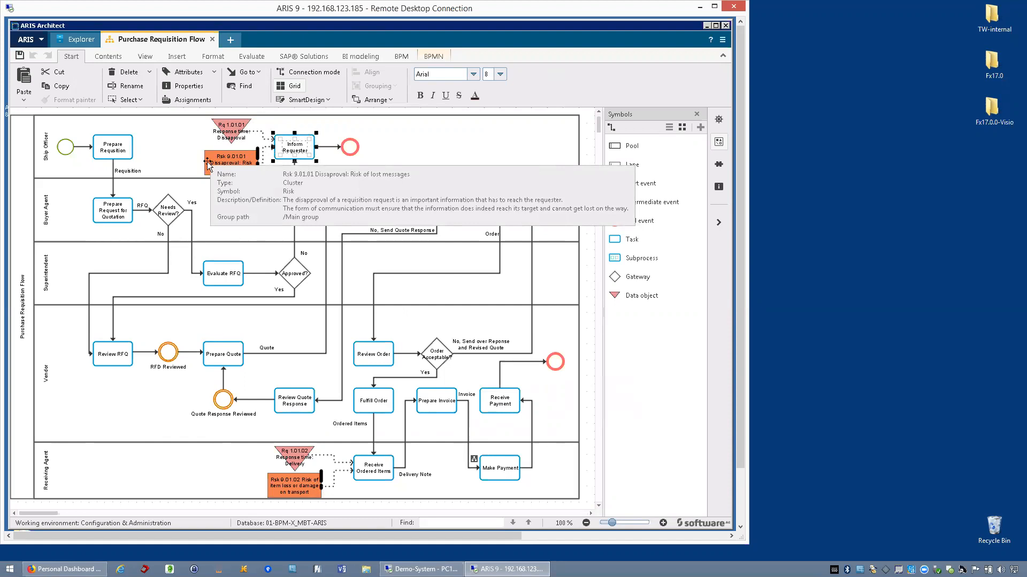
pyautogui.doubleClick(229, 132)
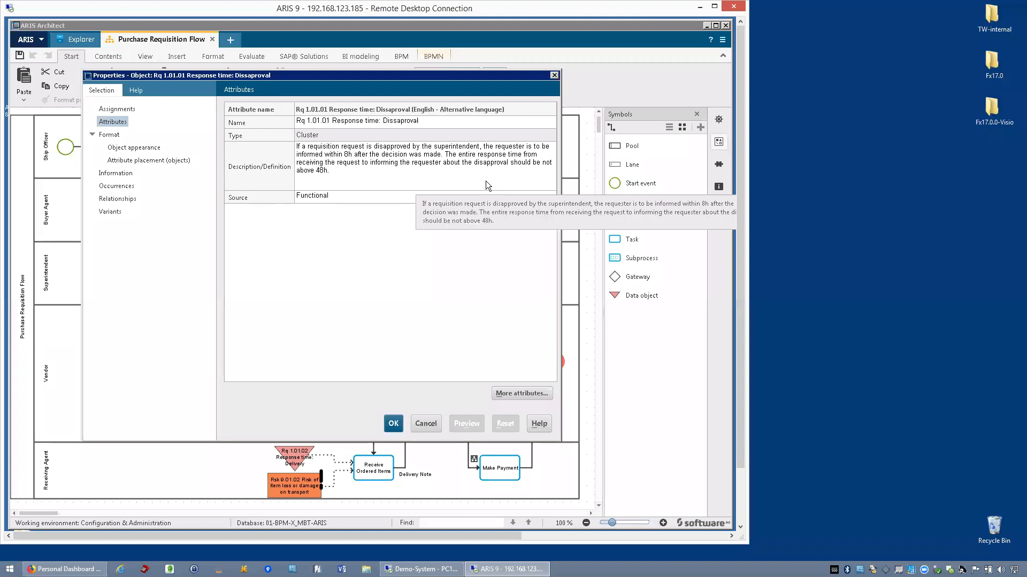
pyautogui.click(426, 424)
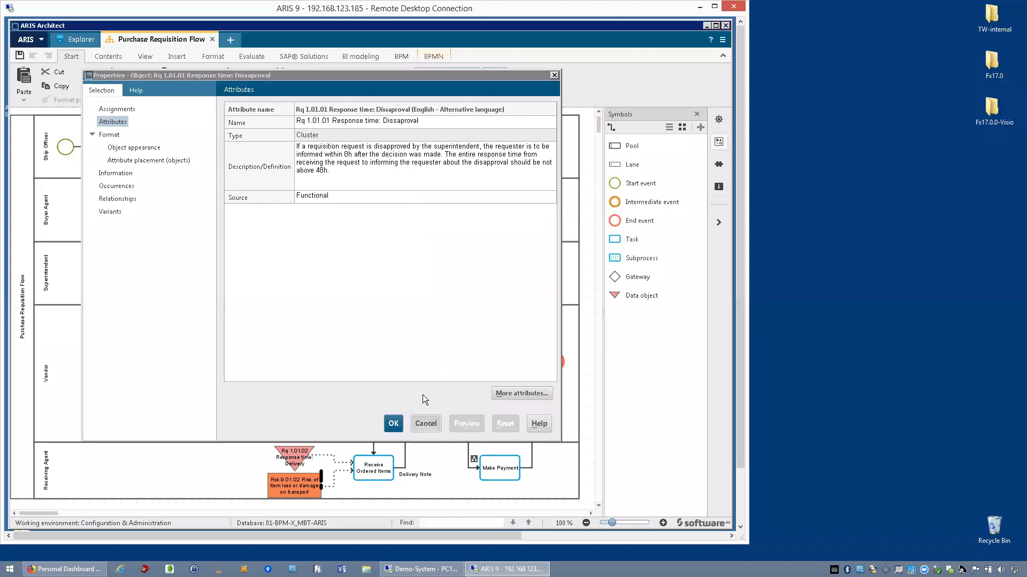
pyautogui.doubleClick(240, 170)
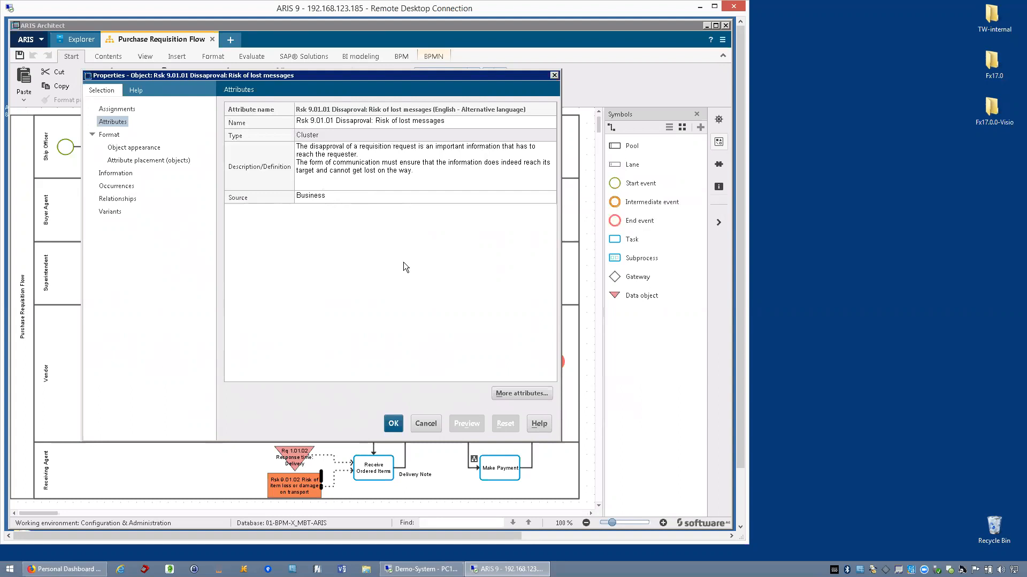
pyautogui.click(435, 424)
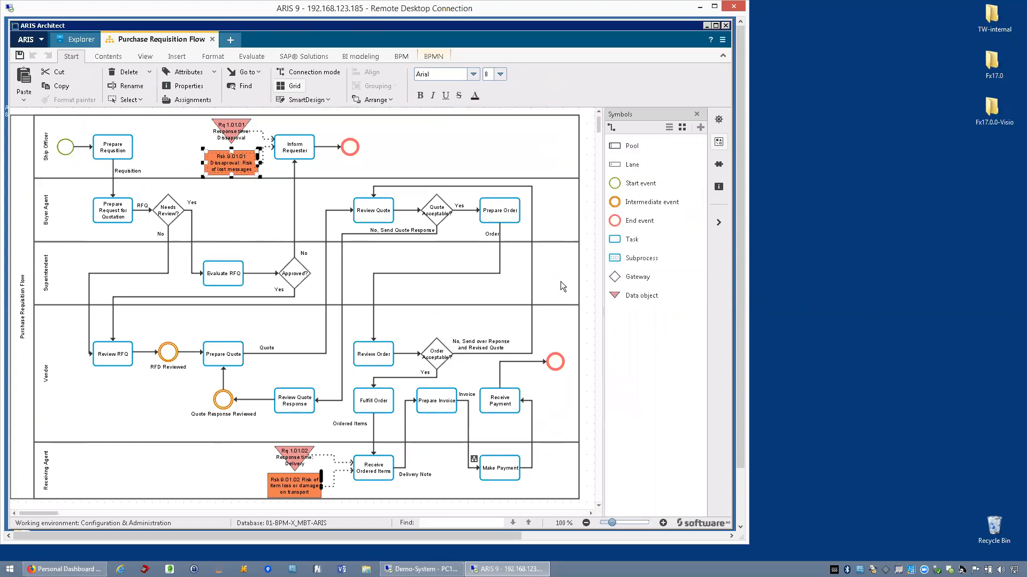
pyautogui.click(585, 277)
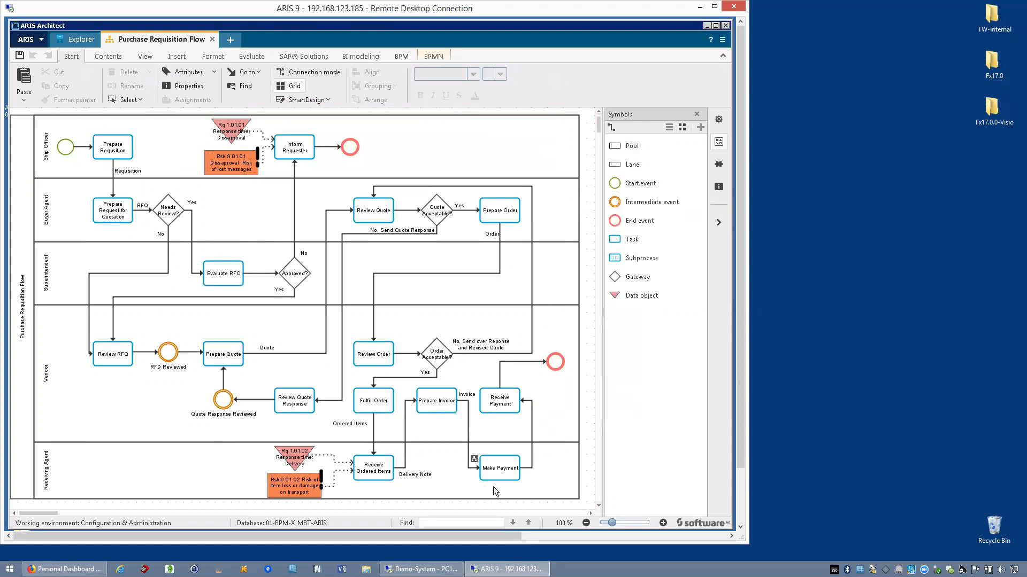
# - Open the diagram assigned to the Make Payment task and inspect the attributes of its Review Blocked Invoices task
pyautogui.click(474, 459)
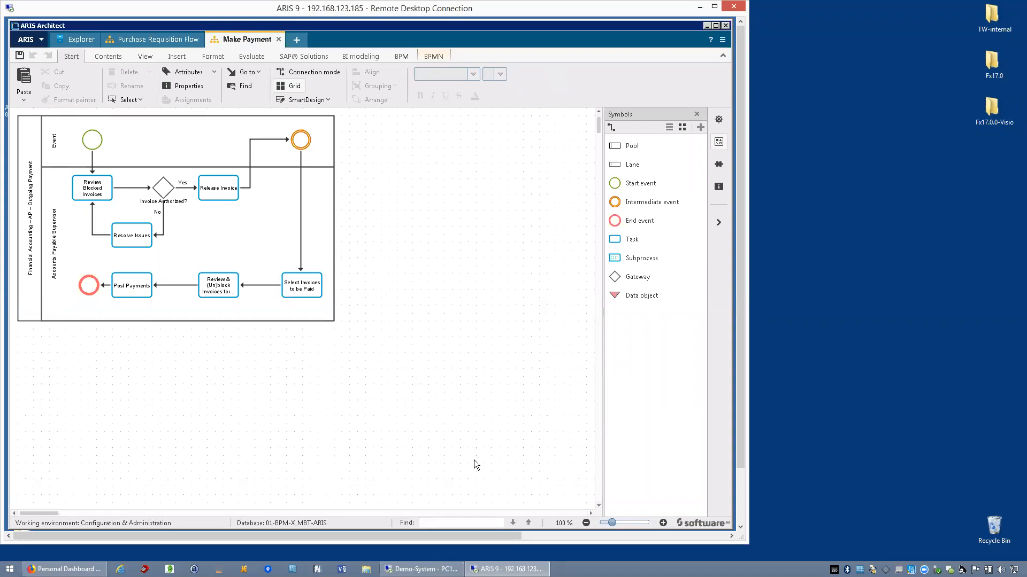
pyautogui.click(162, 45)
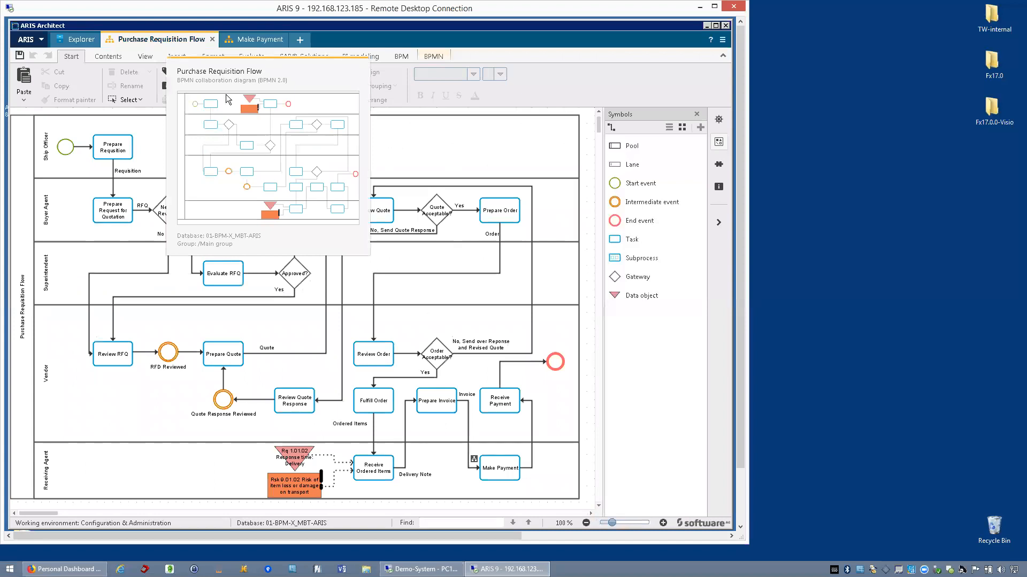
pyautogui.click(249, 45)
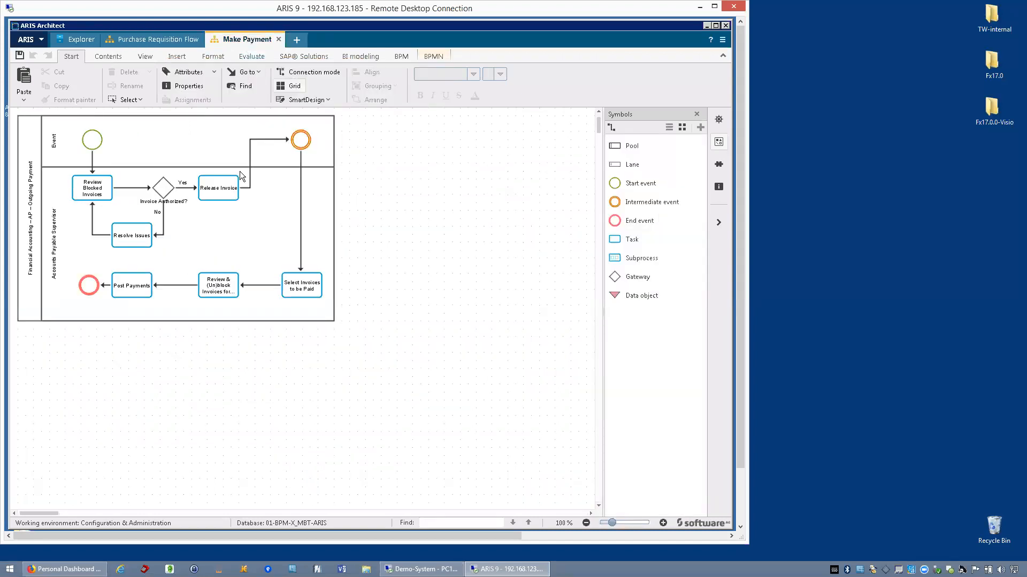
pyautogui.doubleClick(100, 197)
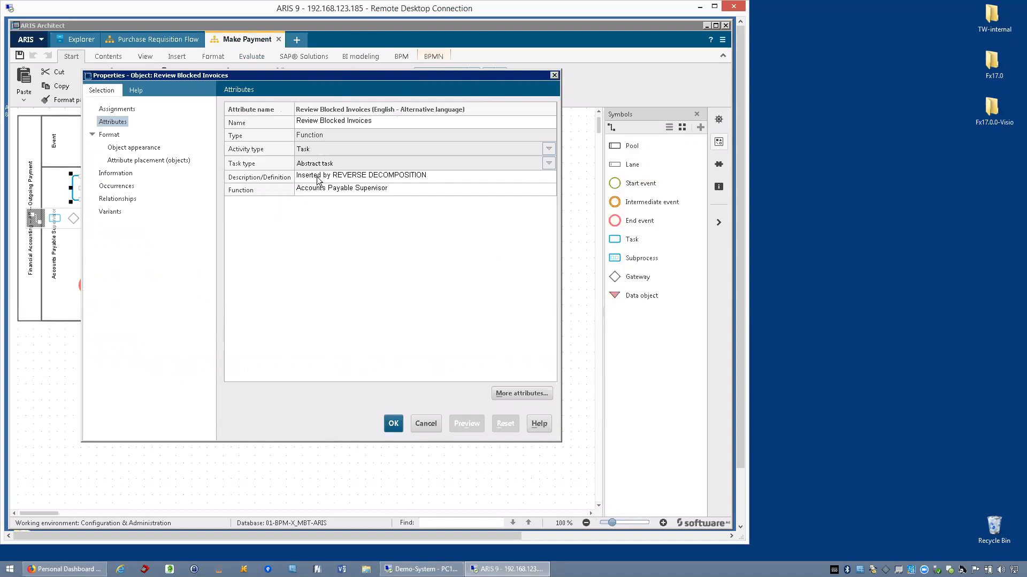
pyautogui.click(426, 424)
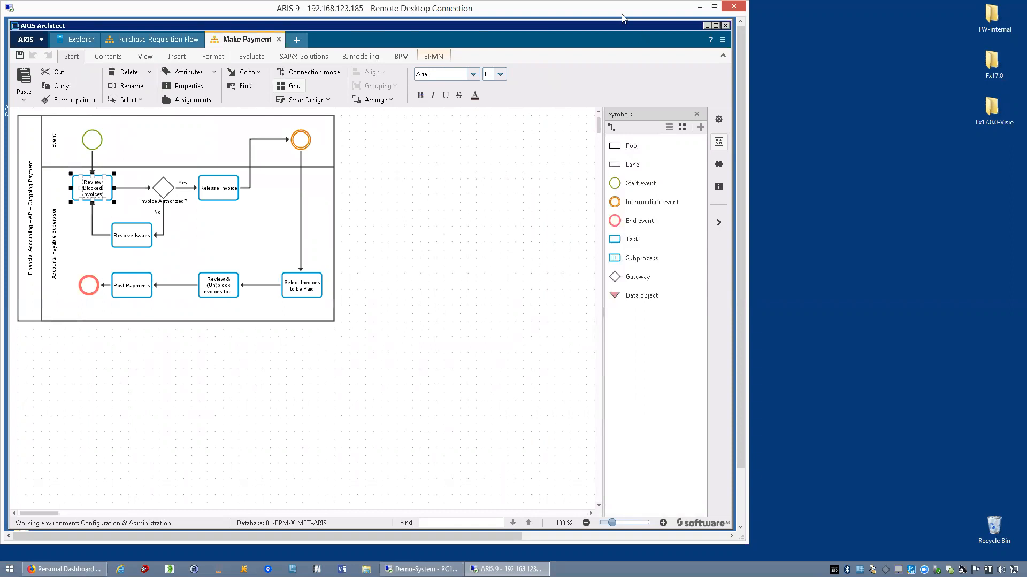
pyautogui.click(699, 7)
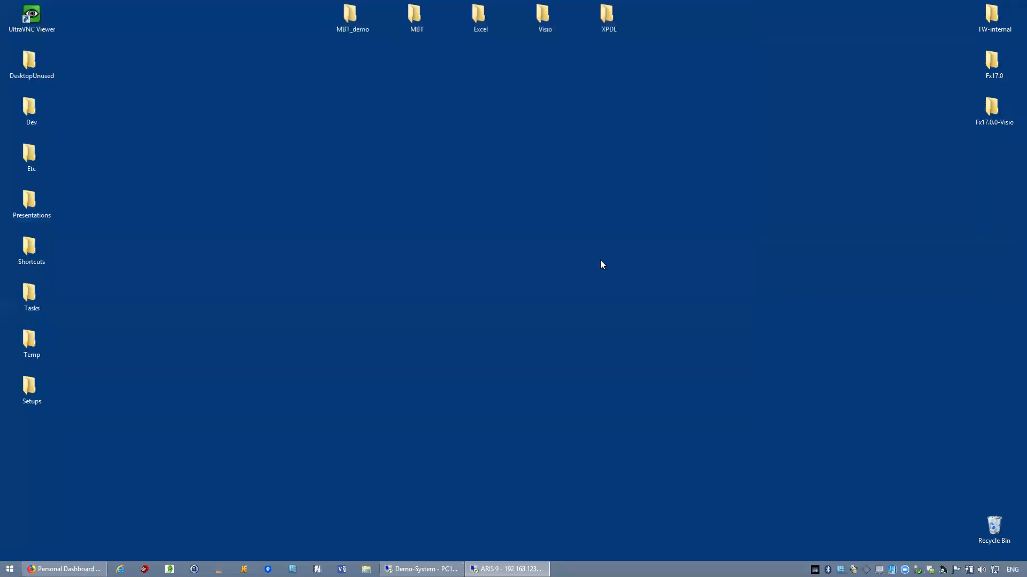
# - Switch to the Demo-System session and locate the BPM-X_MBT-ARIS98.xml export in the MBT demo folder
pyautogui.click(421, 569)
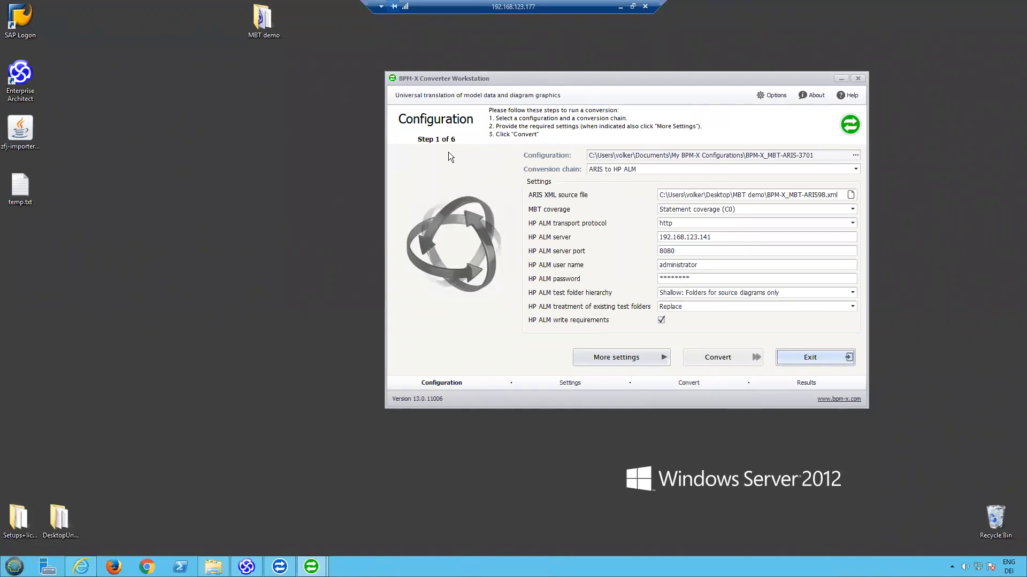
pyautogui.moveTo(518, 78); pyautogui.dragTo(469, 85)
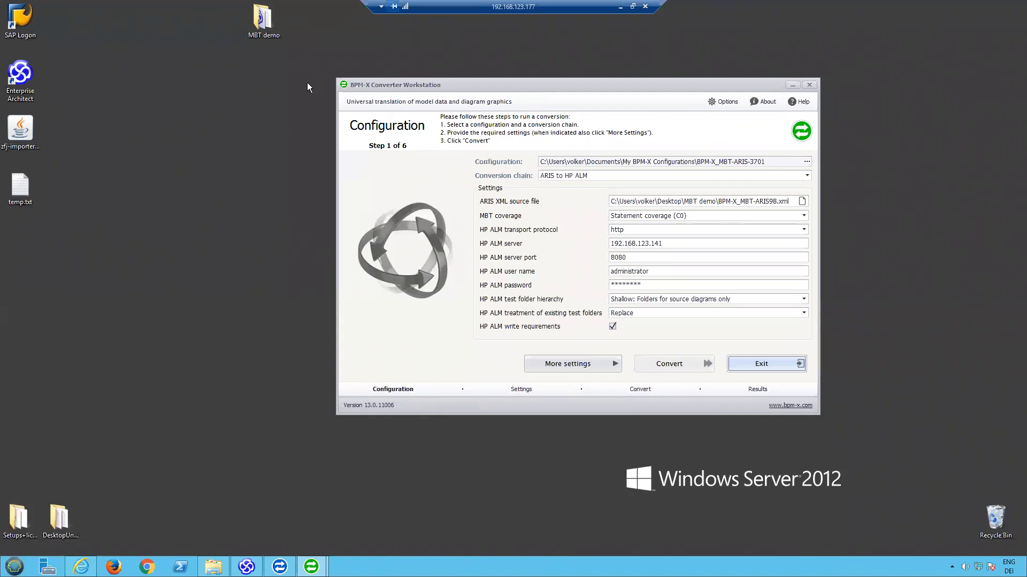
pyautogui.doubleClick(264, 35)
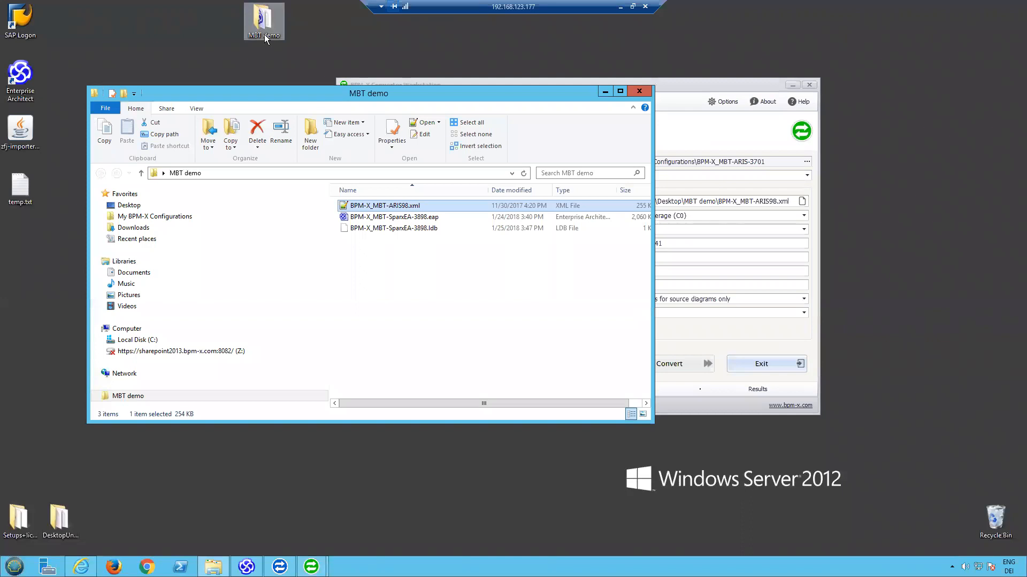
pyautogui.click(413, 208)
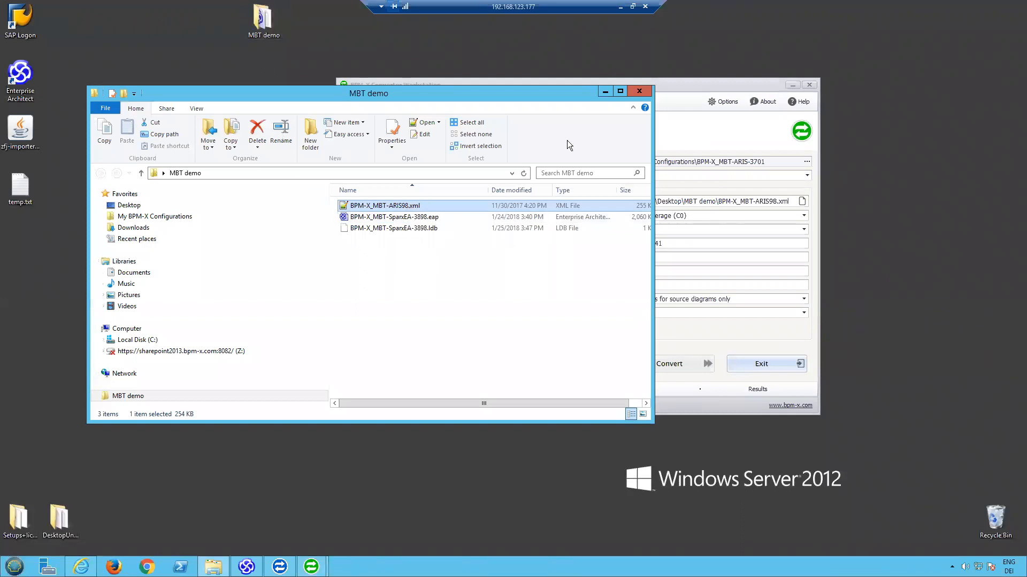
pyautogui.click(603, 91)
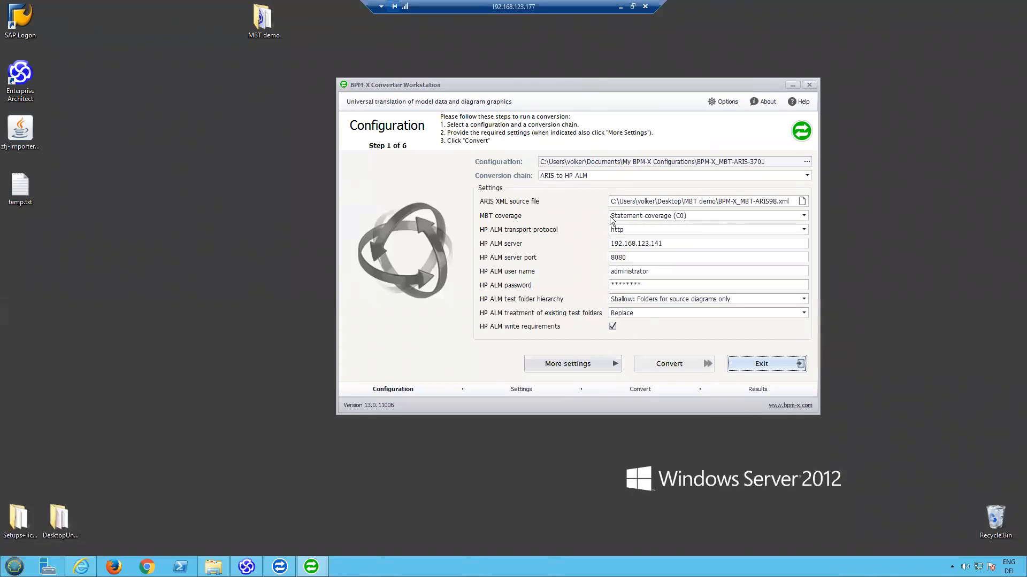
# - Review the MBT coverage options of the ARIS to HP ALM conversion and choose Statement coverage (C0)
pyautogui.click(645, 216)
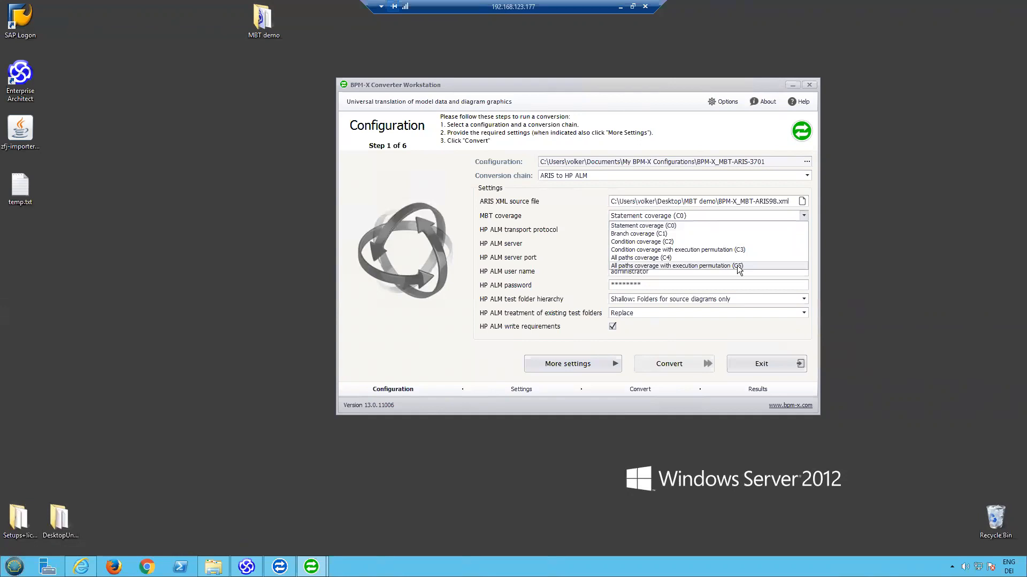
pyautogui.click(641, 226)
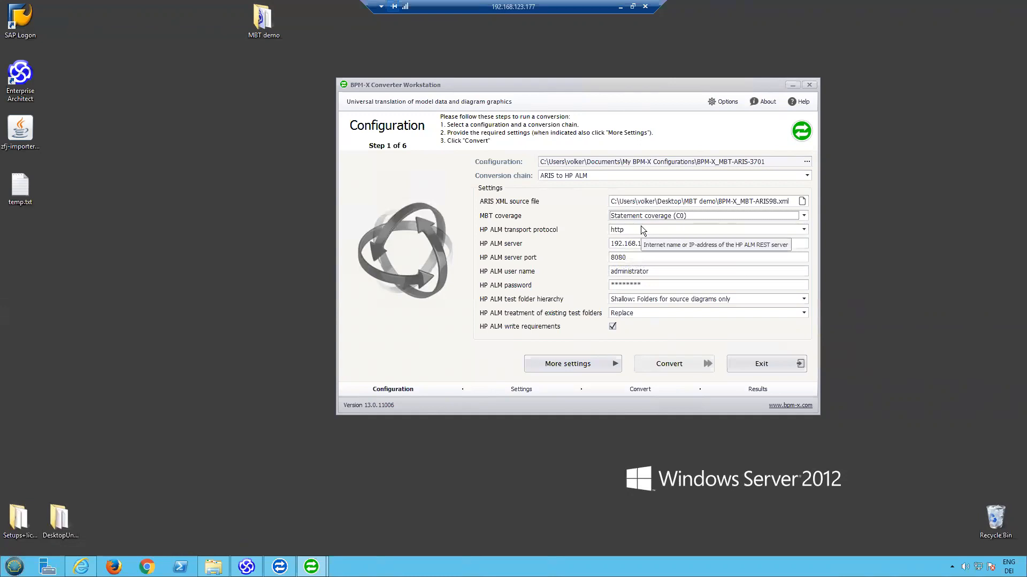
# - Recheck the first tasks of the Purchase Requisition Flow in the ARIS session and return to the full-screen converter session
pyautogui.click(633, 7)
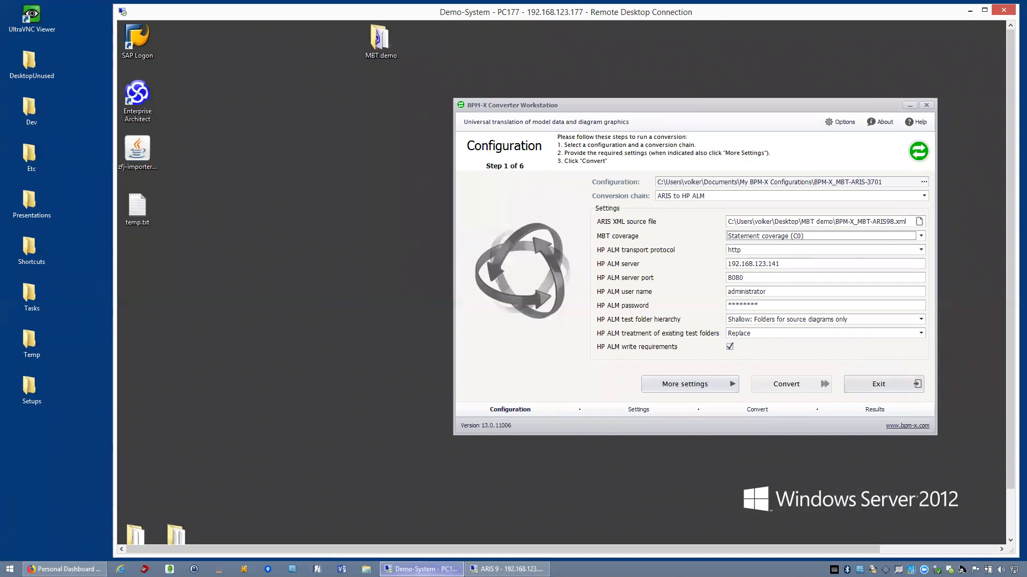
pyautogui.click(507, 569)
pyautogui.click(158, 39)
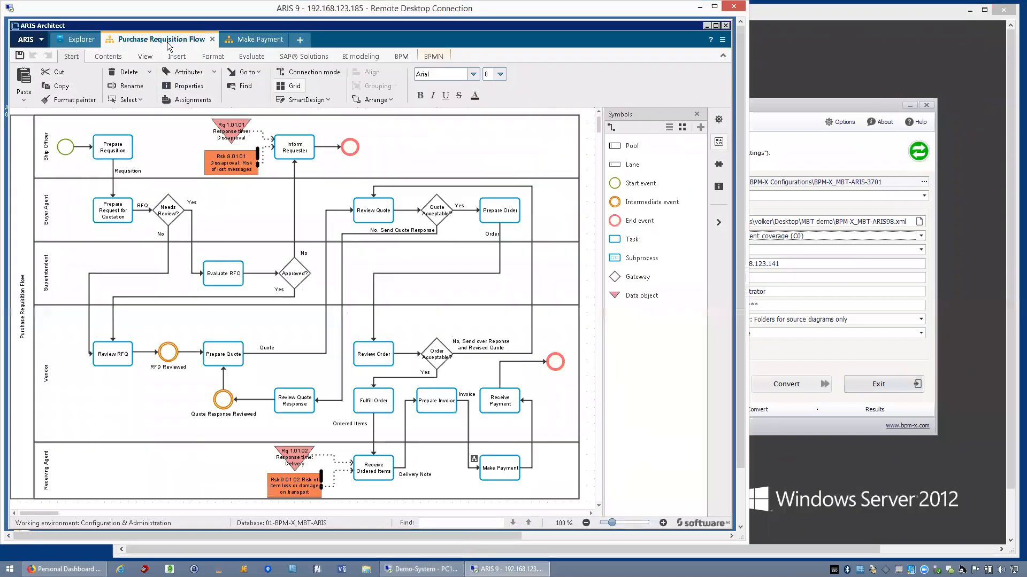
pyautogui.moveTo(119, 150)
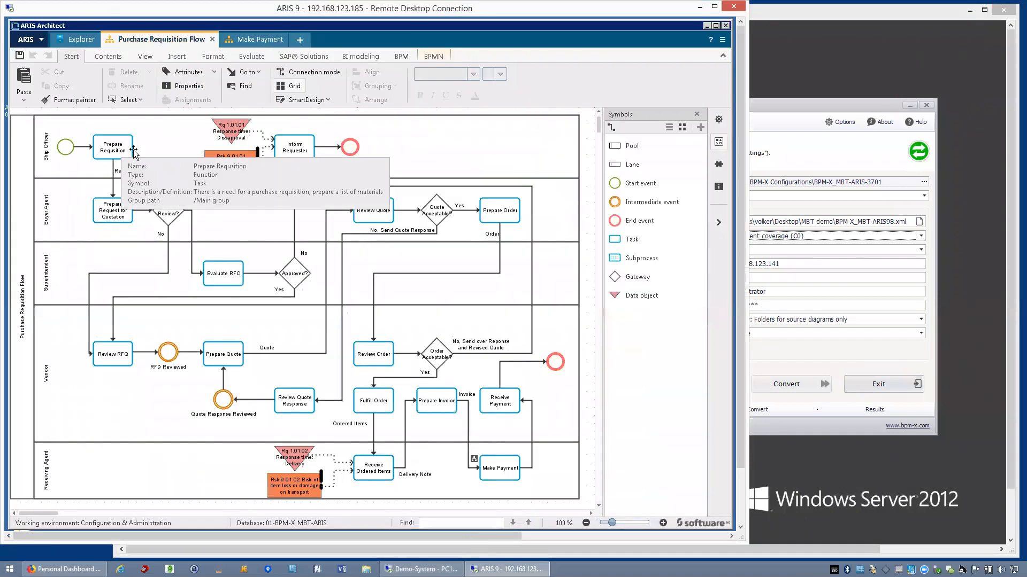
pyautogui.moveTo(121, 220)
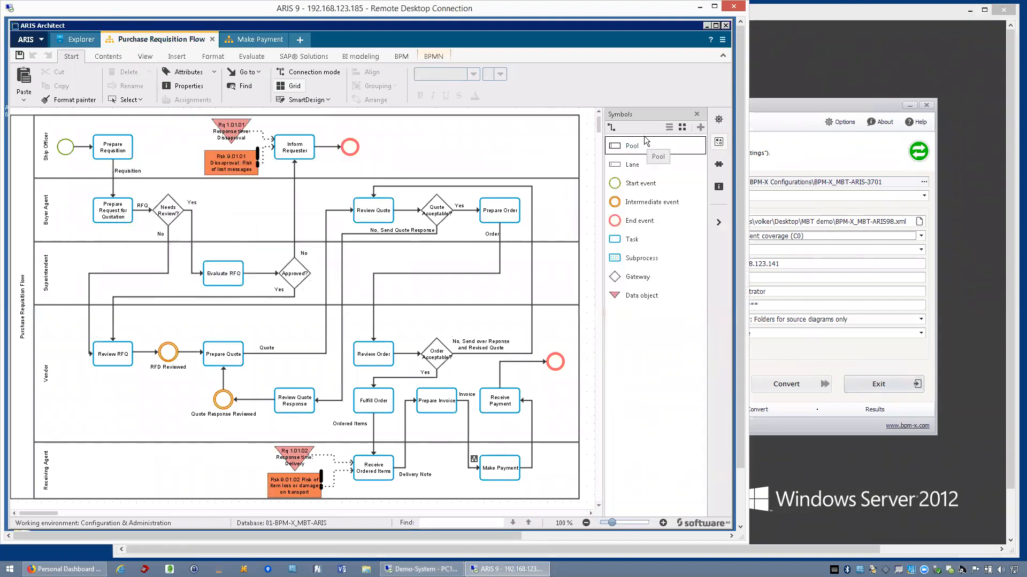
pyautogui.click(700, 9)
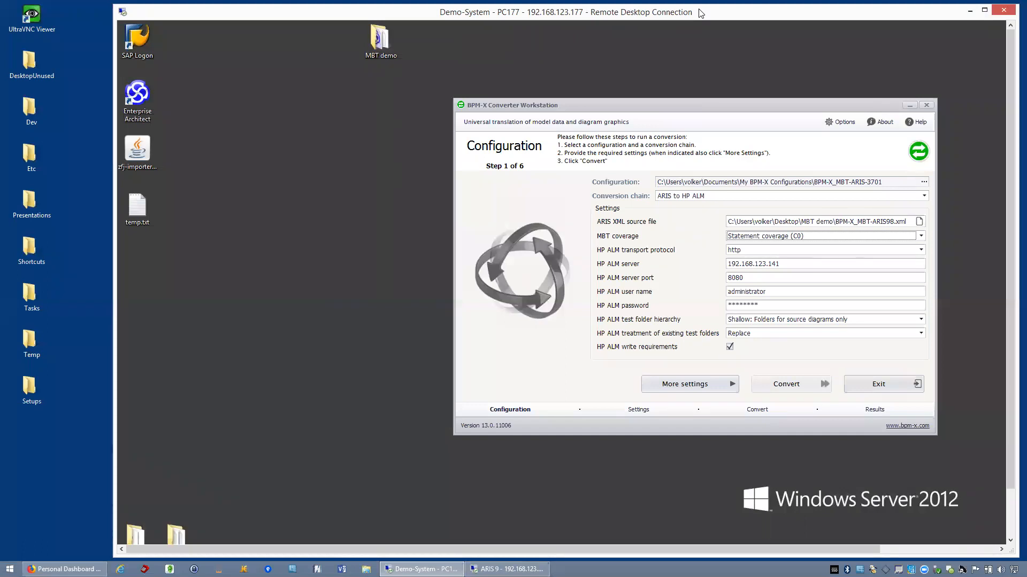
pyautogui.doubleClick(698, 12)
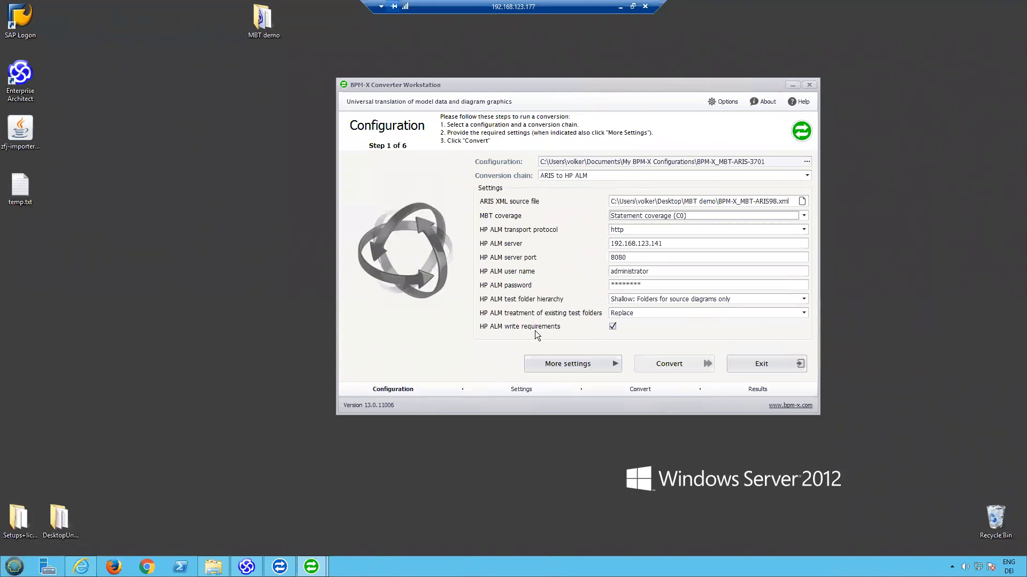
# - Continue to the HP ALM domain settings, then switch to HP ALM and check the ARIS target folders for tests and requirements
pyautogui.click(559, 362)
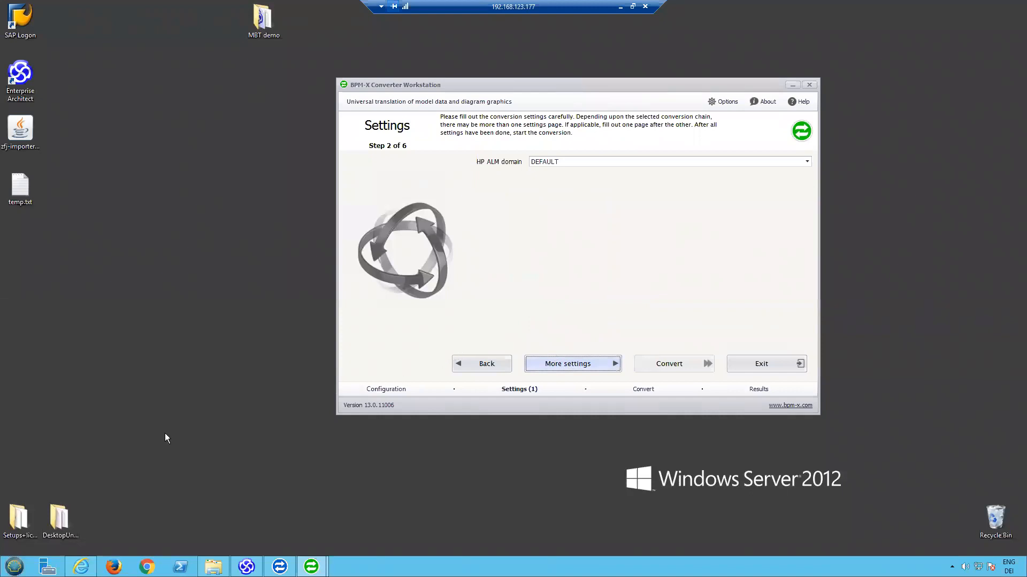
pyautogui.click(81, 567)
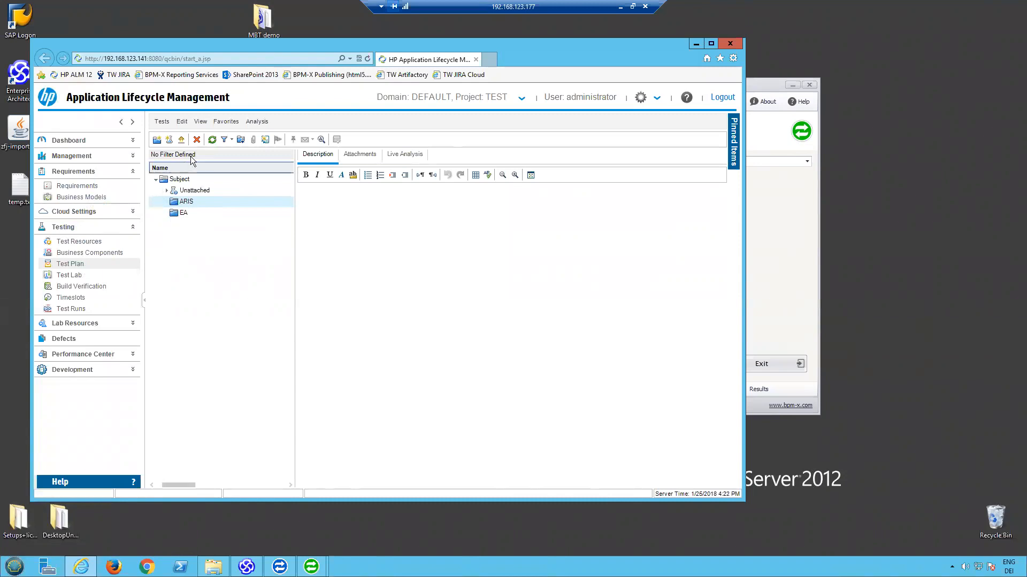
pyautogui.click(213, 140)
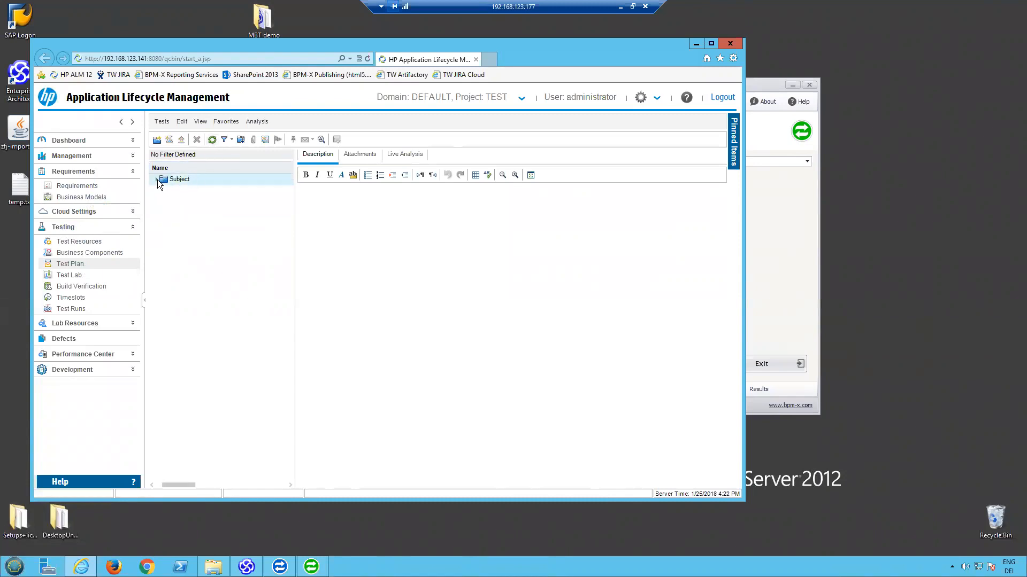
pyautogui.click(157, 179)
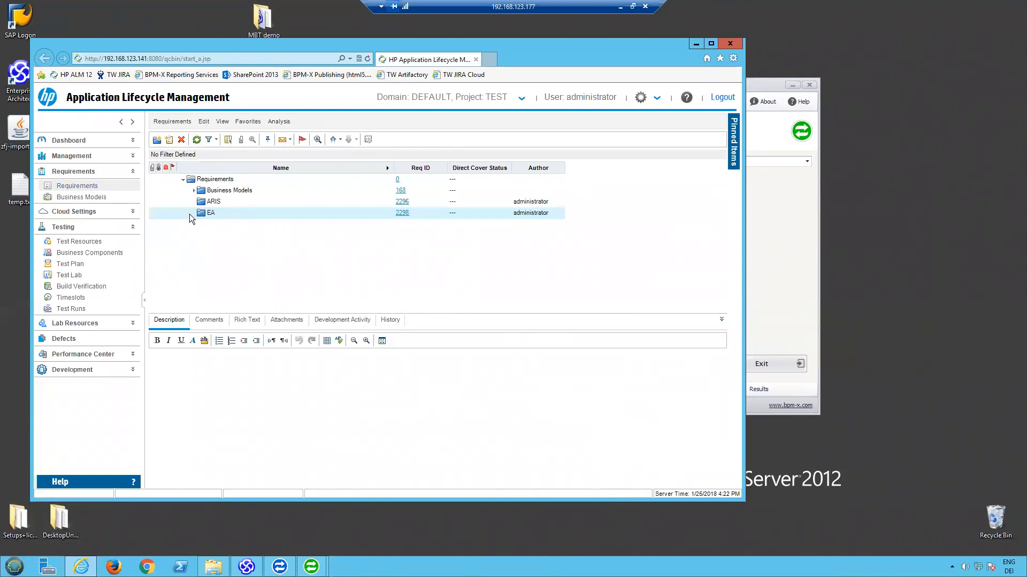
# - Return to the converter and run the conversion in the DEFAULT domain with target folders Subject/ARIS and Requirements/ARIS
pyautogui.click(803, 226)
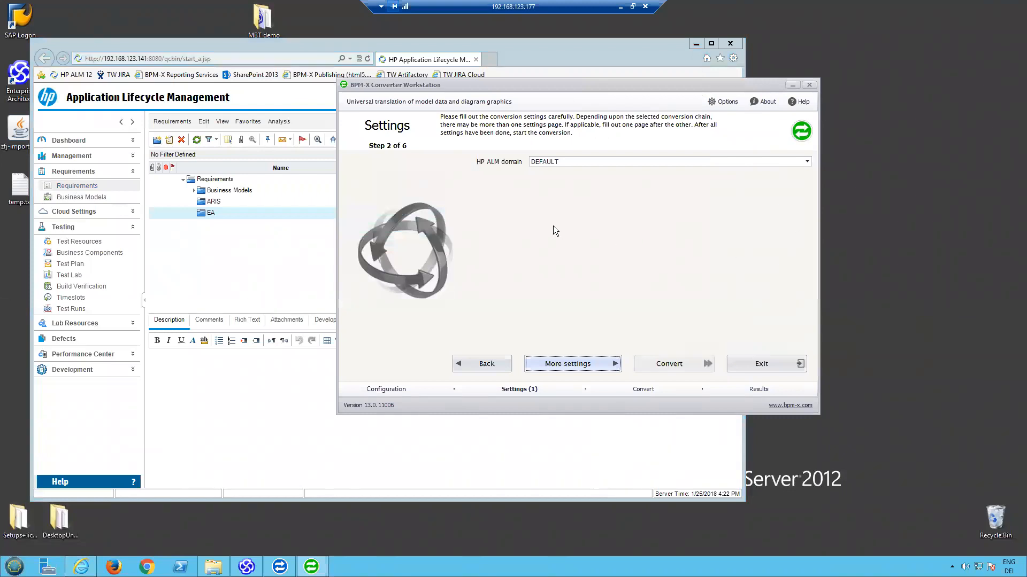
pyautogui.moveTo(630, 84); pyautogui.dragTo(648, 118)
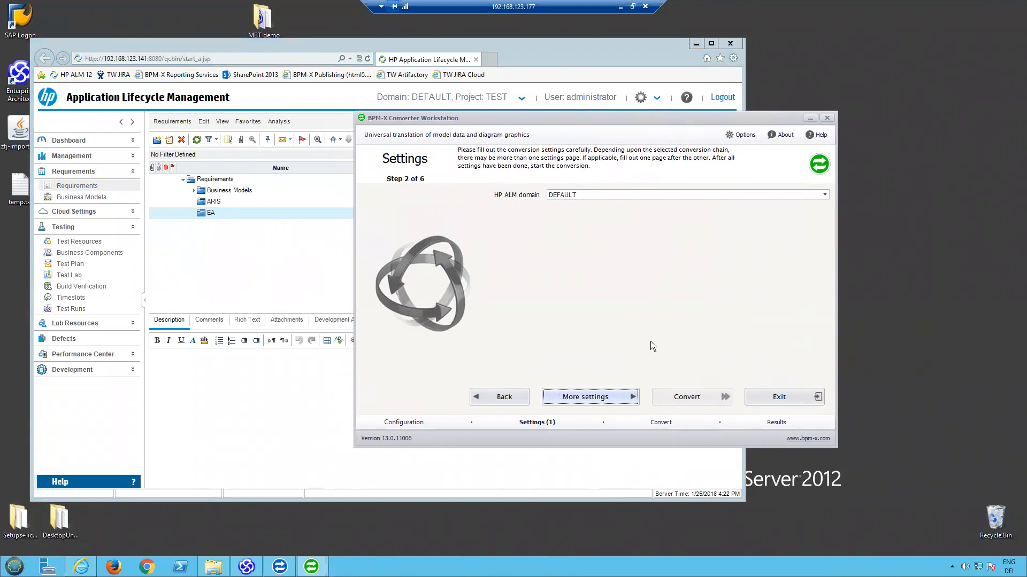
pyautogui.click(593, 396)
pyautogui.click(591, 398)
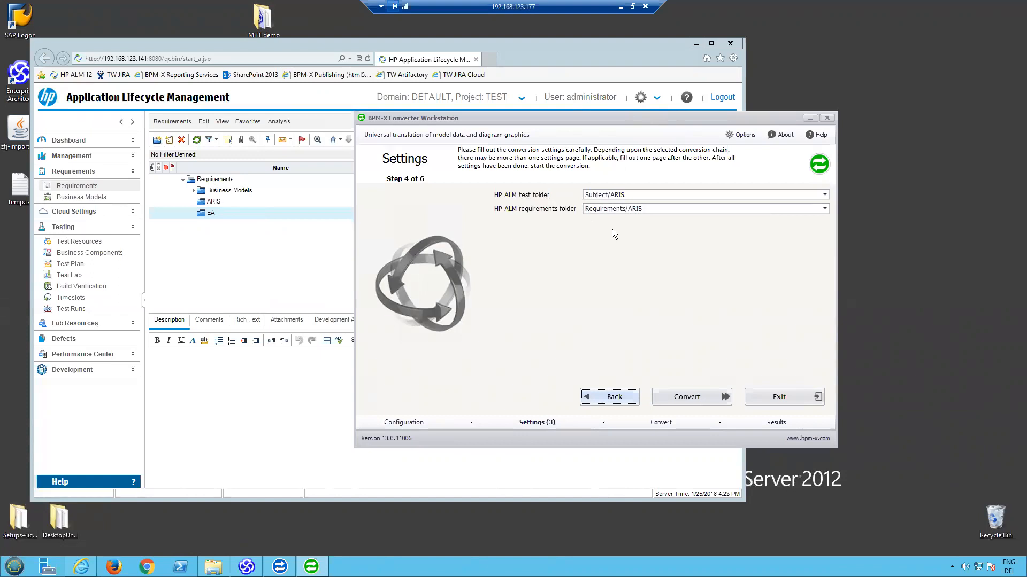
pyautogui.click(688, 398)
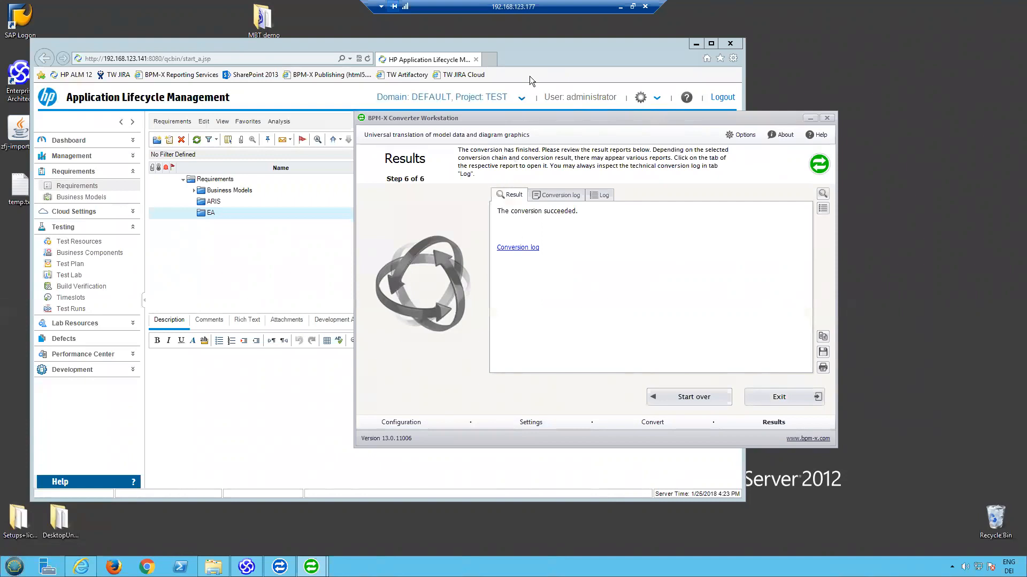
# - Switch to HP ALM, refresh the test plan and expand Subject > ARIS > Purchase Requisition Flow
pyautogui.click(532, 56)
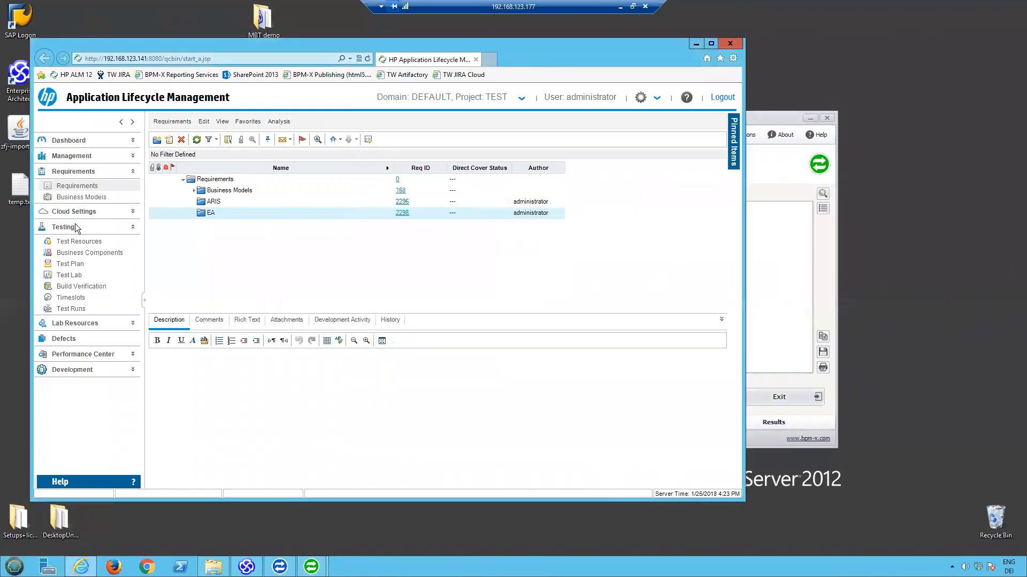
pyautogui.click(75, 266)
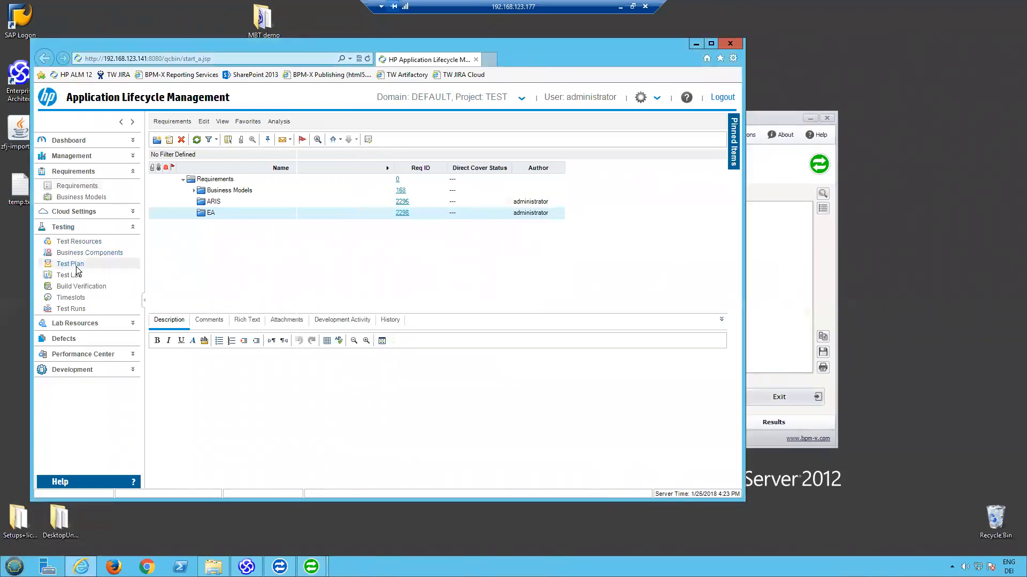
pyautogui.click(211, 139)
pyautogui.click(155, 179)
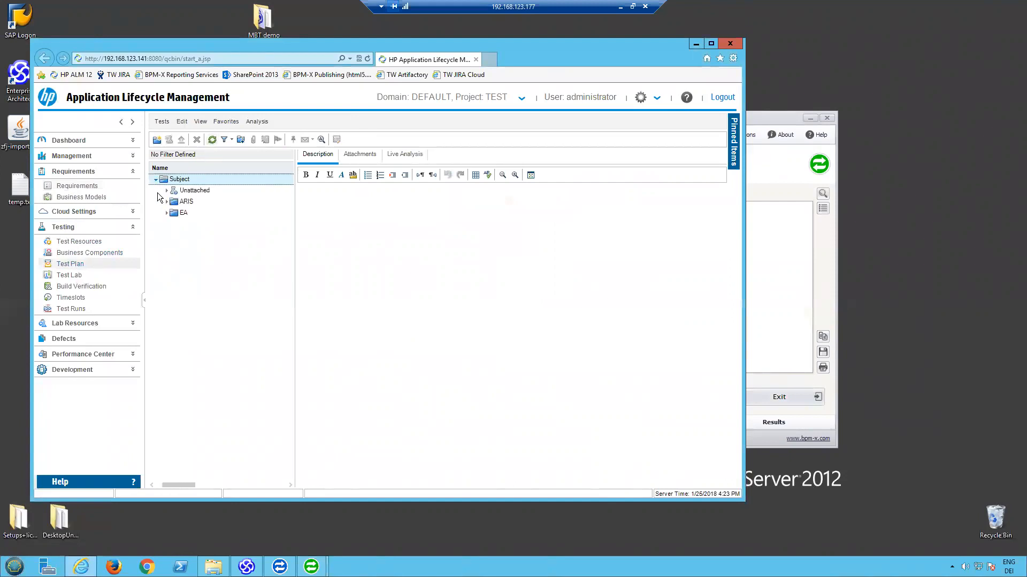
pyautogui.click(166, 202)
pyautogui.click(176, 213)
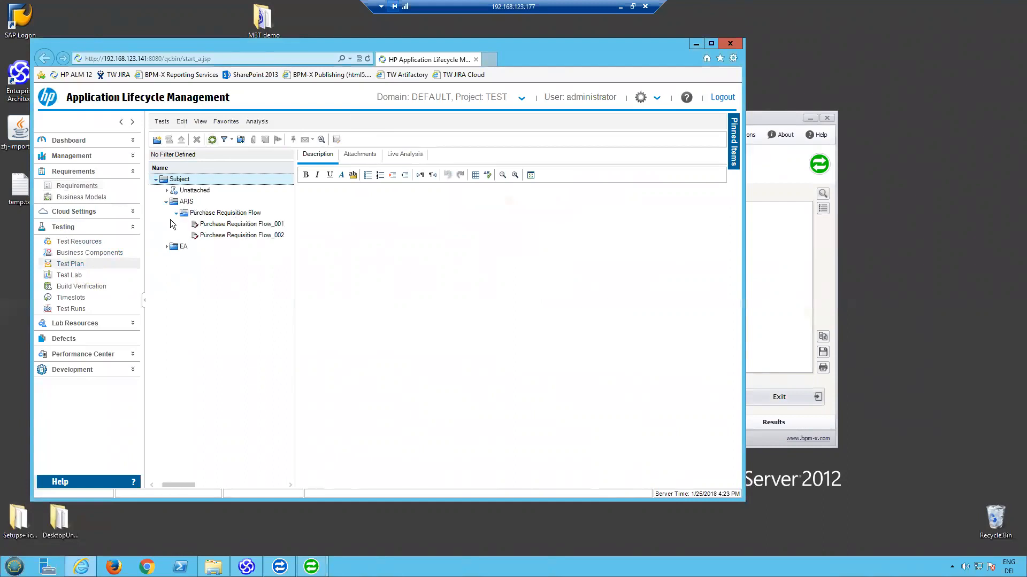
# - Review the design steps and requirement coverage of the Purchase Requisition Flow_001 test
pyautogui.click(229, 225)
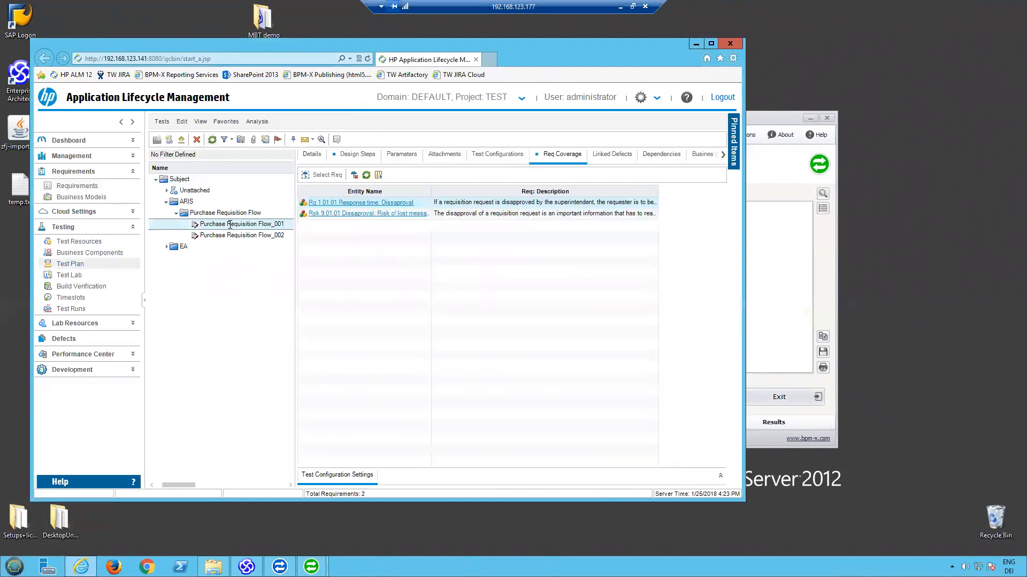
pyautogui.click(357, 155)
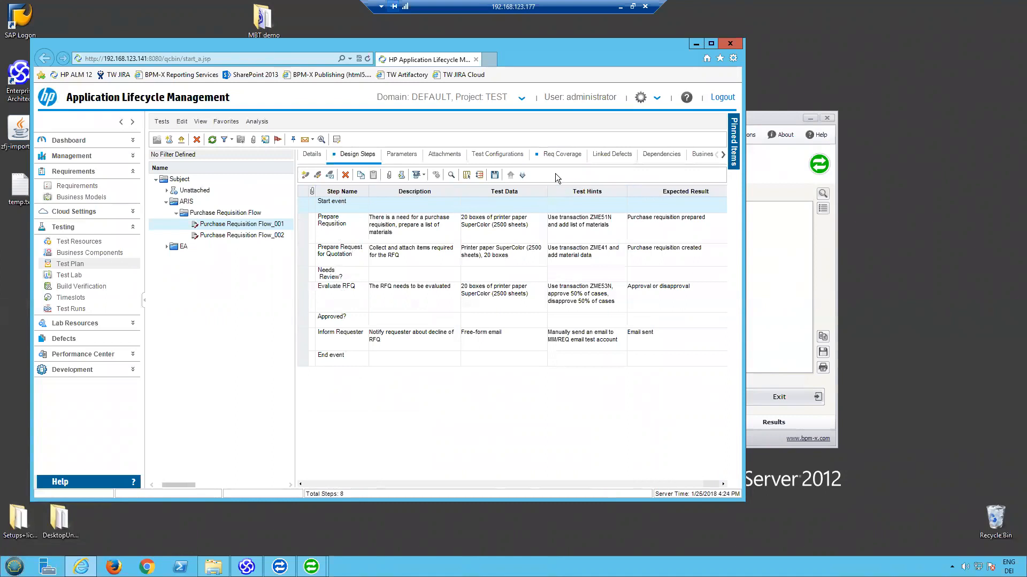
pyautogui.click(552, 155)
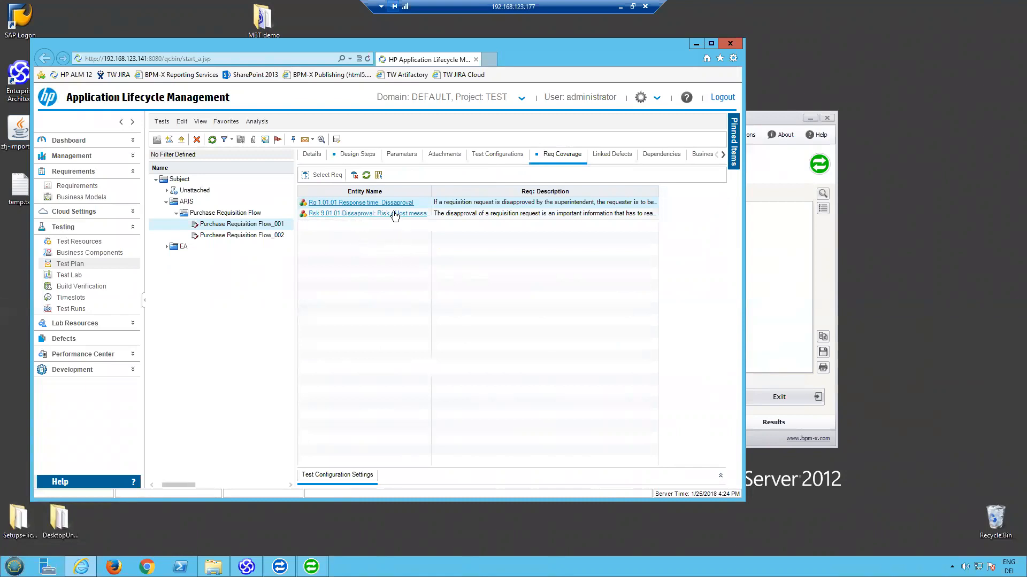
# - Review the design steps and requirement coverage of the Purchase Requisition Flow_002 test
pyautogui.click(261, 236)
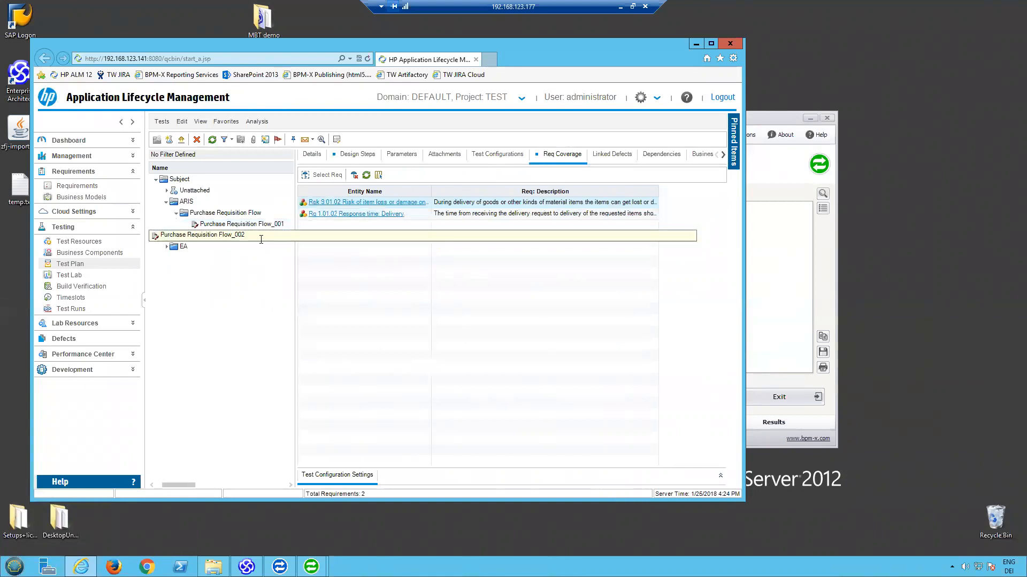
pyautogui.click(364, 156)
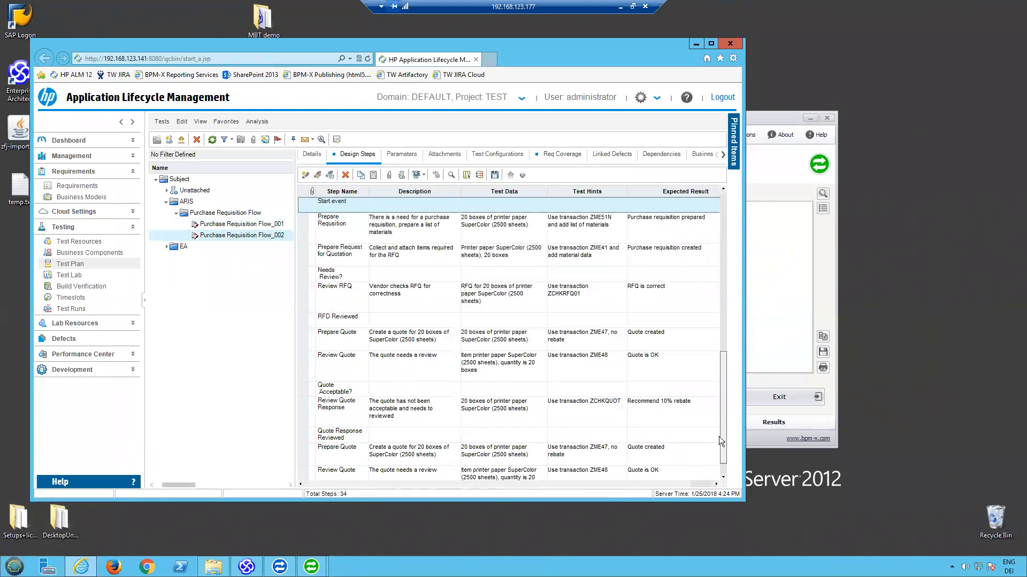
pyautogui.scroll(-5, 717, 445)
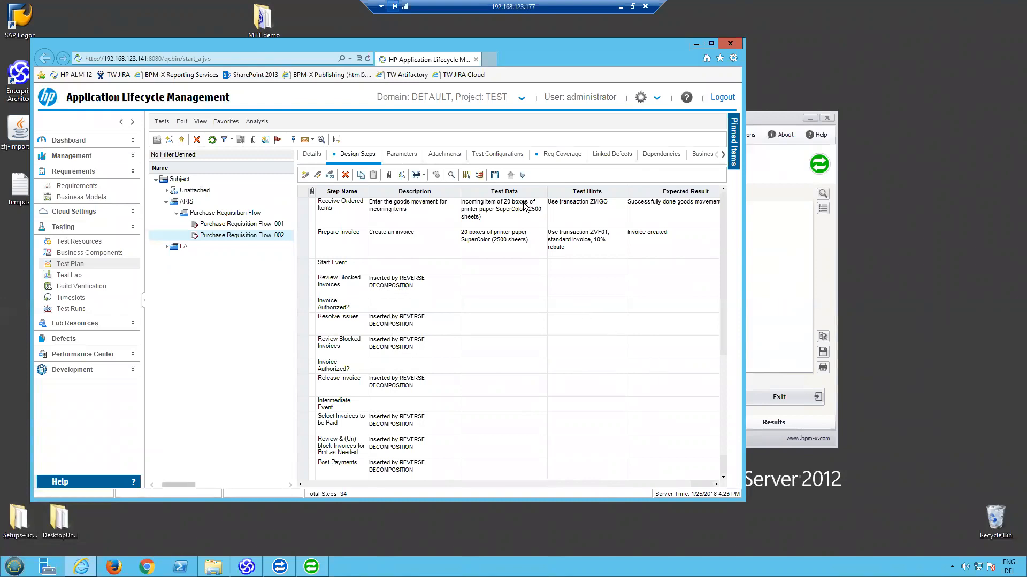
pyautogui.click(561, 155)
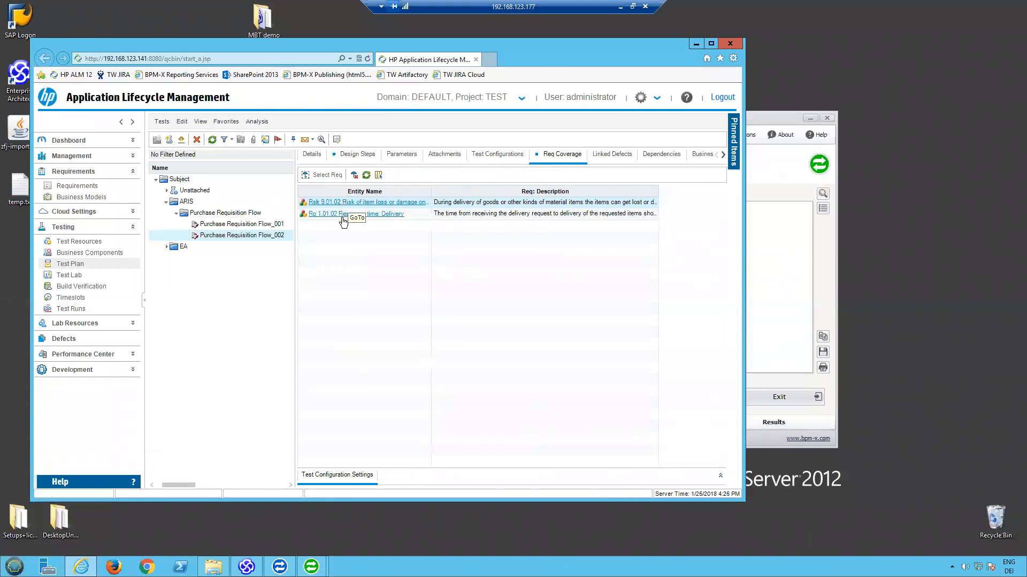
# - Open the linked requirement Rq 1.01.02 Response time: Delivery and review its details and test coverage
pyautogui.click(399, 214)
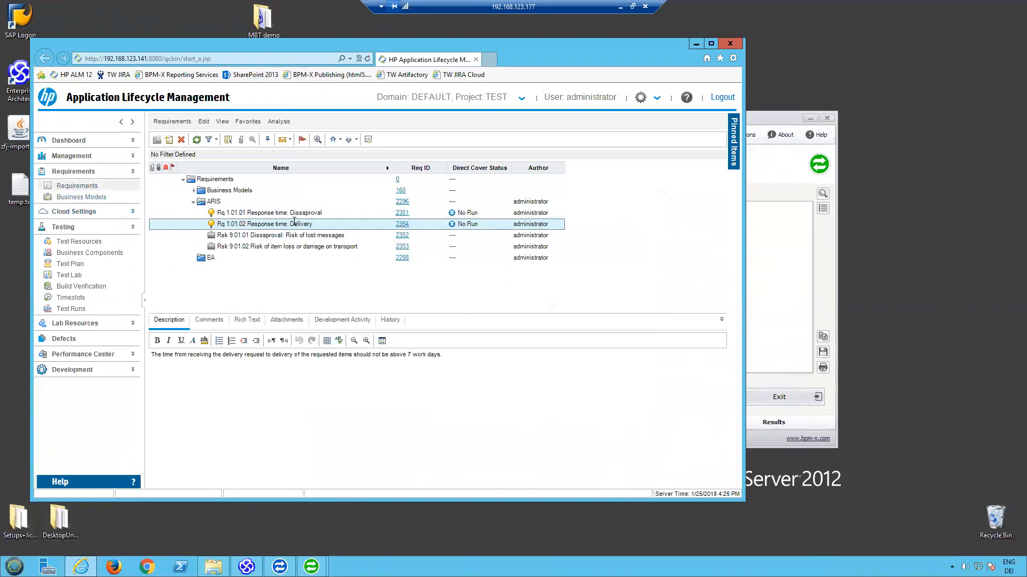
pyautogui.click(402, 225)
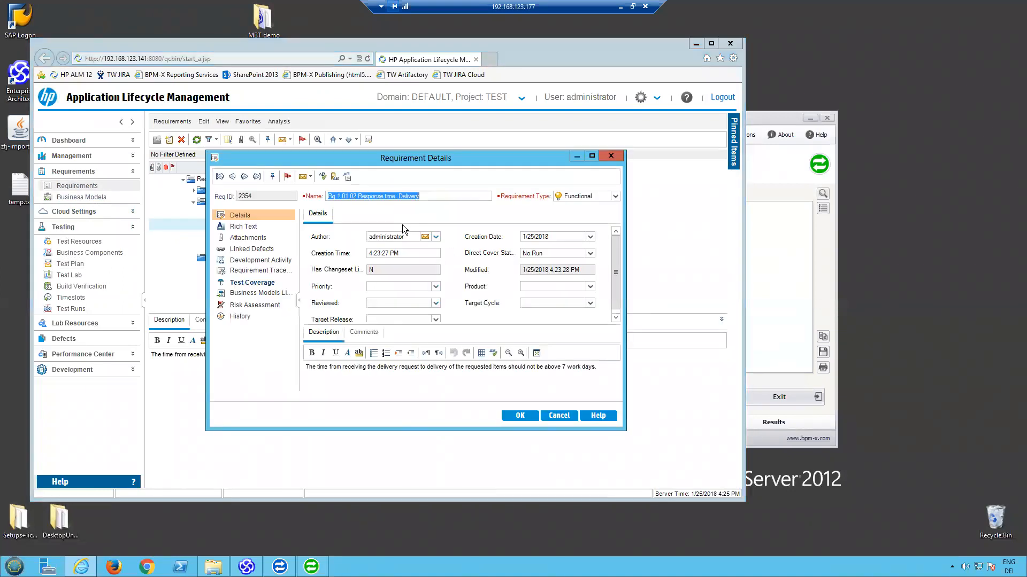
pyautogui.click(260, 285)
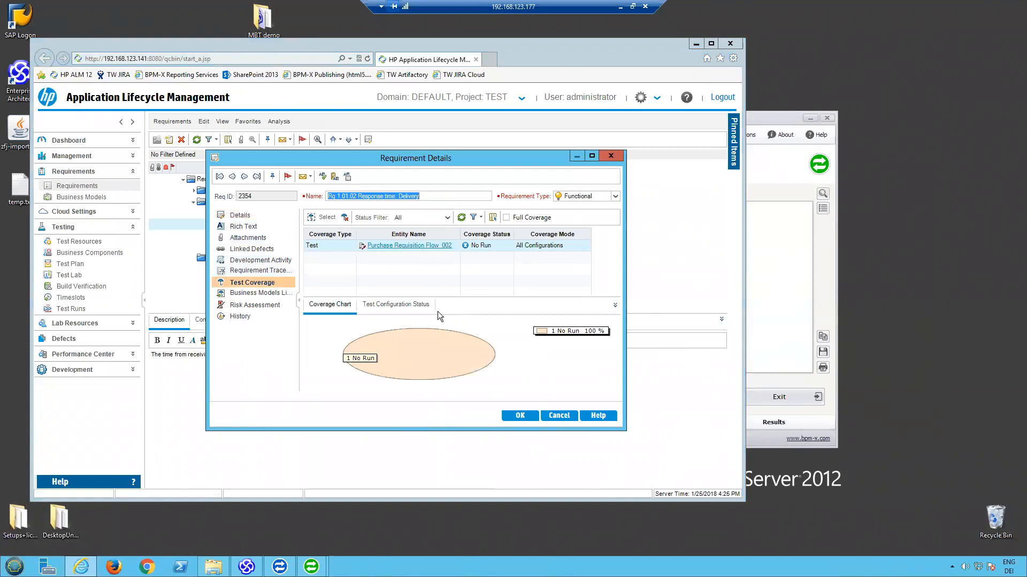
pyautogui.click(558, 416)
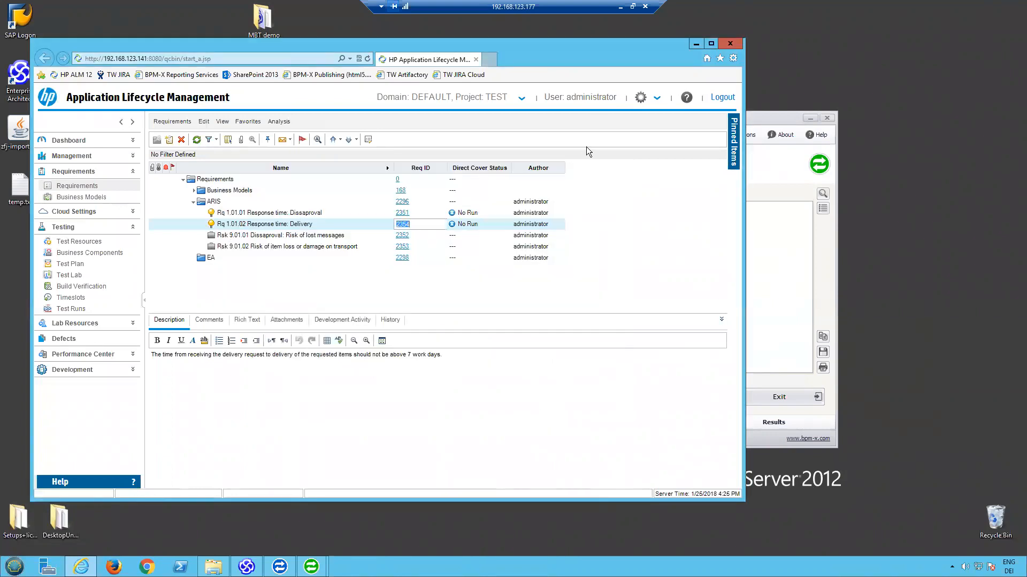
# - Hide the HP ALM window and switch to Enterprise Architect to view the Purchase Requisition Flow diagram
pyautogui.moveTo(575, 49); pyautogui.dragTo(685, 69)
pyautogui.click(720, 59)
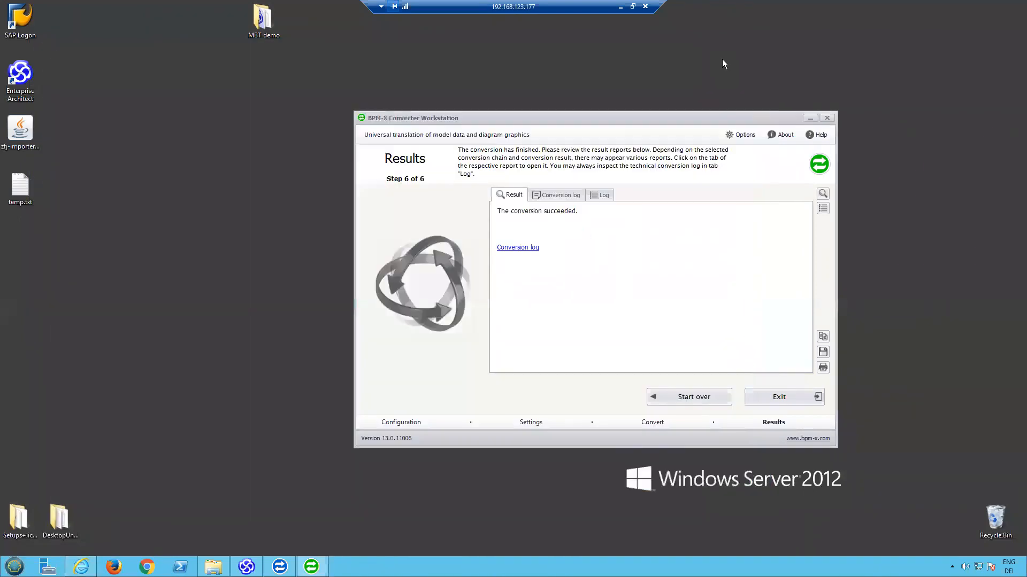
pyautogui.click(246, 566)
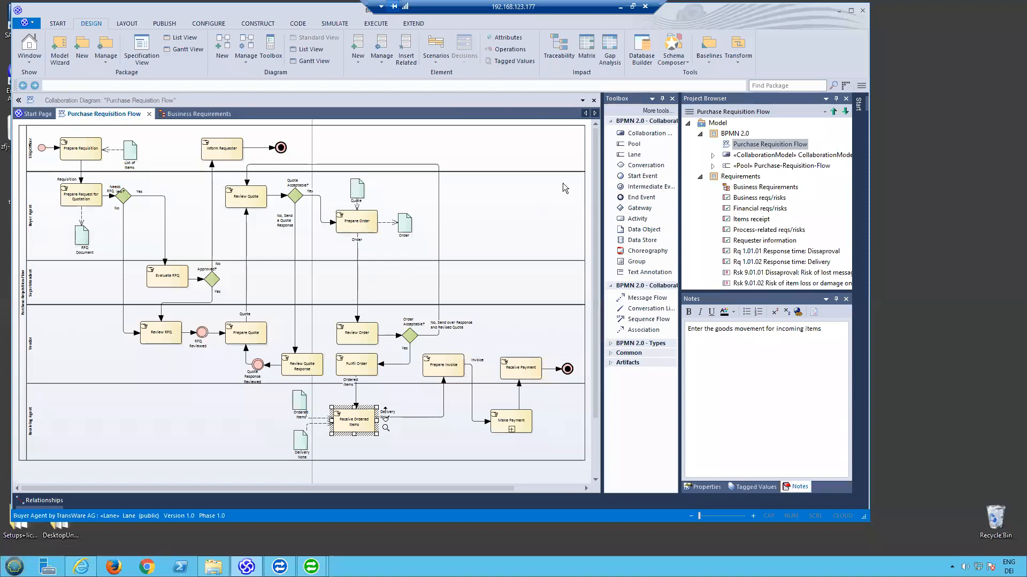
pyautogui.click(590, 151)
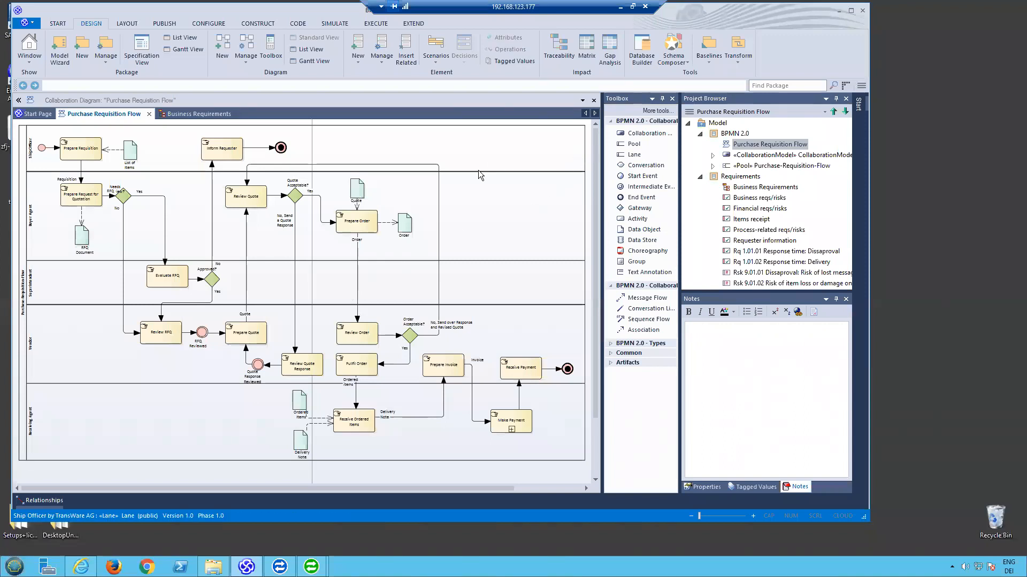
pyautogui.click(518, 428)
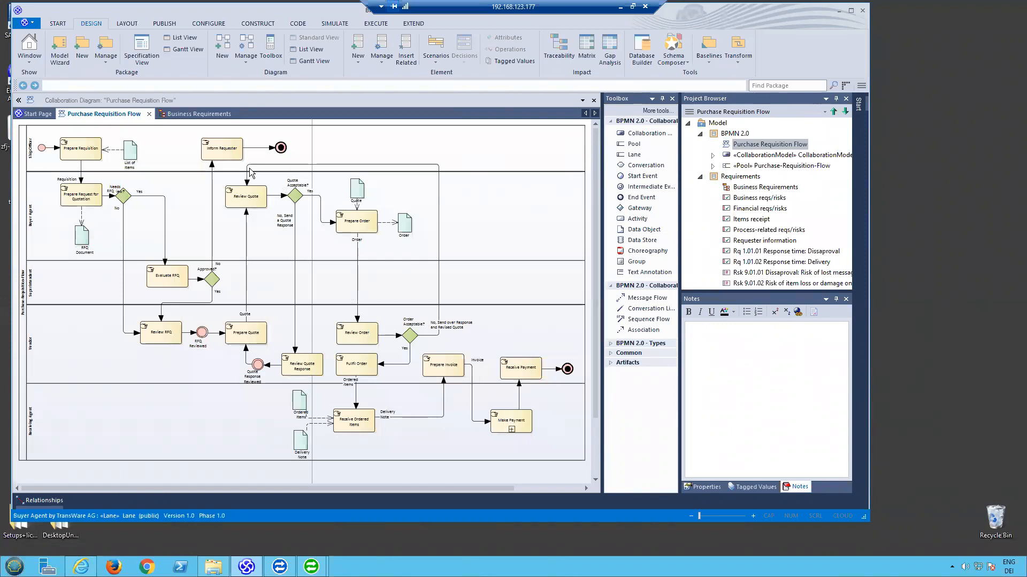
# - Inspect the notes and tagged values of the Inform Requester task, including its expectedResult
pyautogui.click(226, 150)
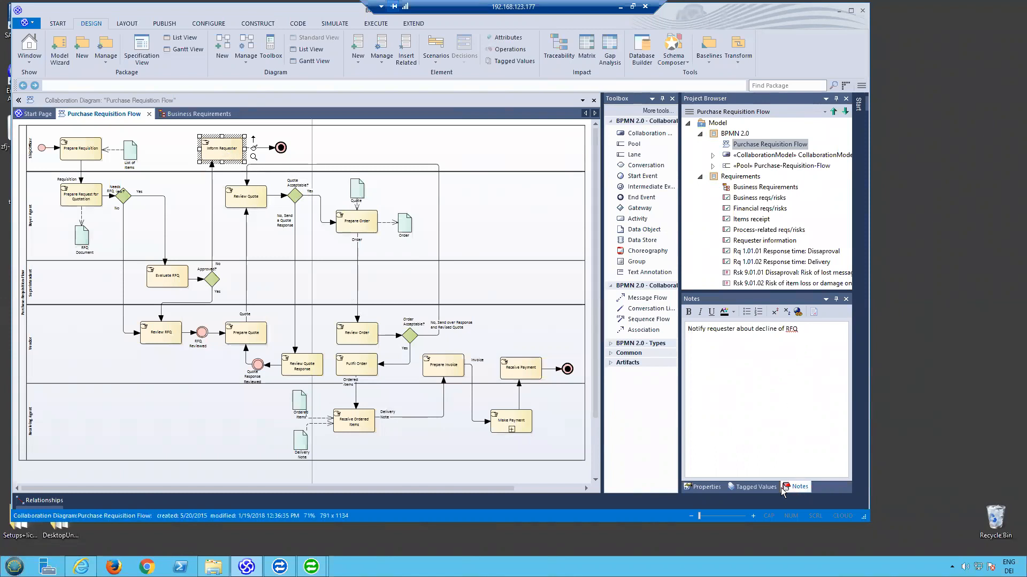
pyautogui.click(762, 487)
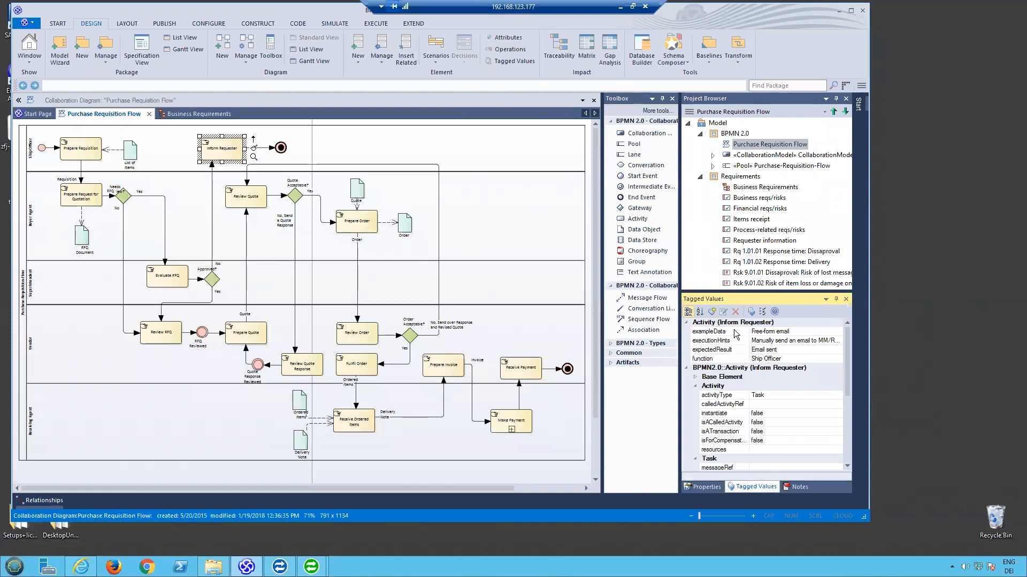
pyautogui.click(709, 349)
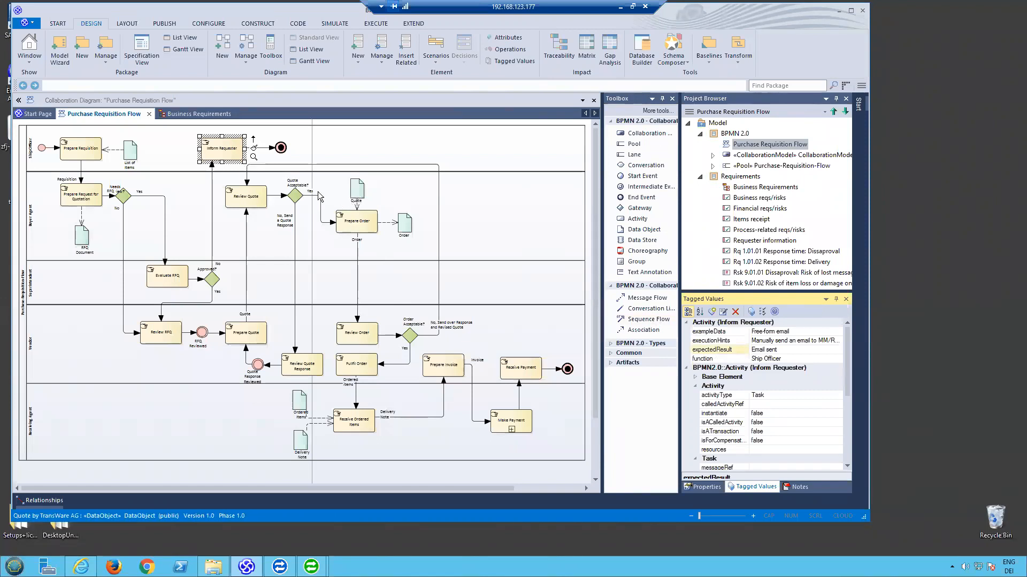
# - Open the Business Requirements diagram and examine the notes and properties of its response-time requirements and lost-messages risk
pyautogui.click(196, 115)
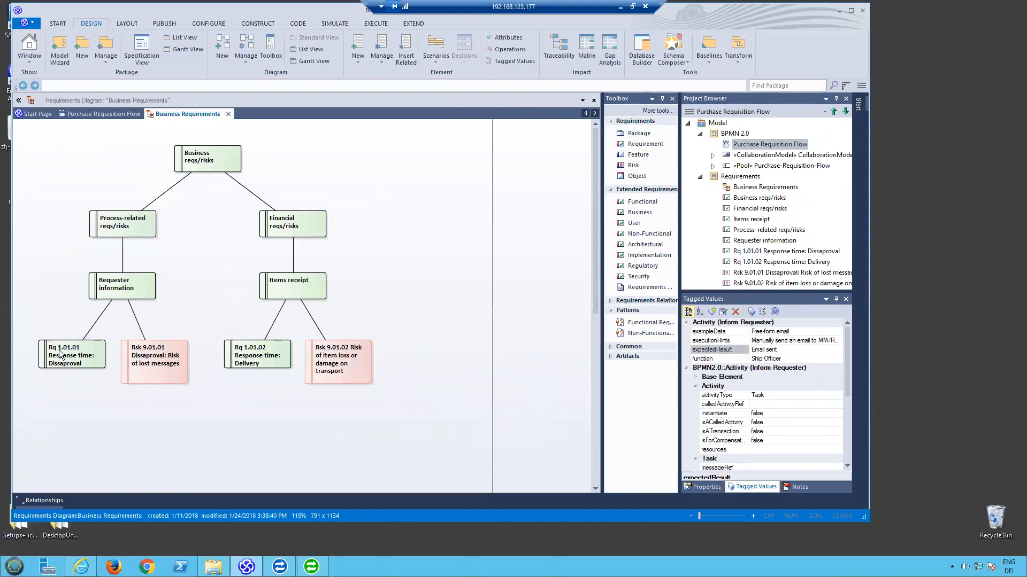
pyautogui.click(78, 356)
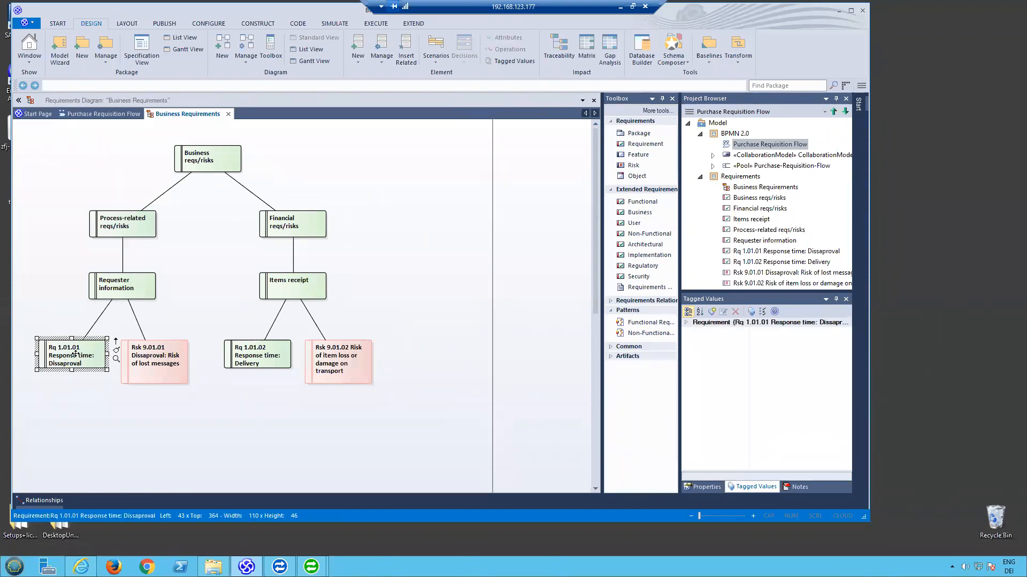
pyautogui.click(797, 487)
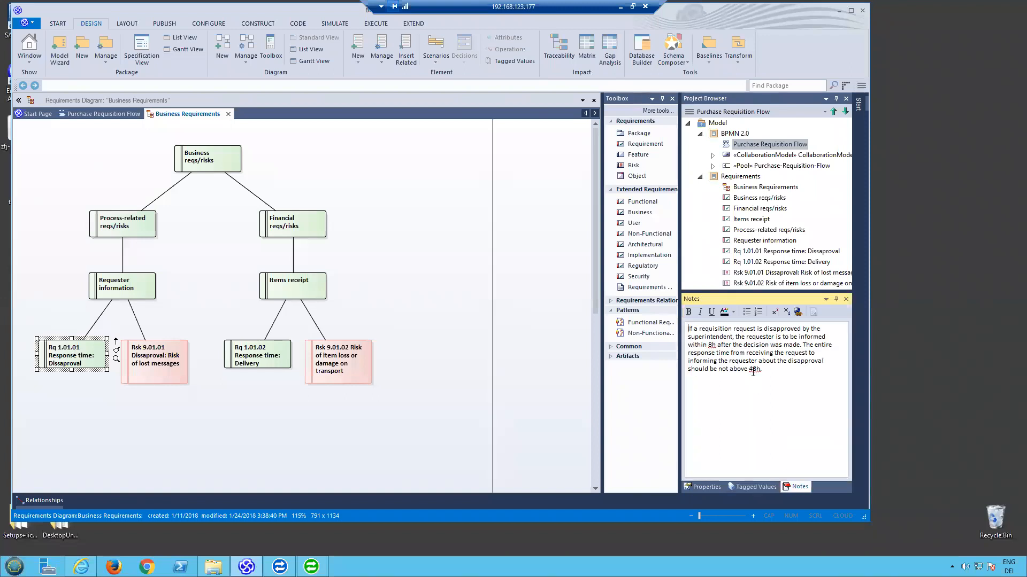
pyautogui.click(706, 487)
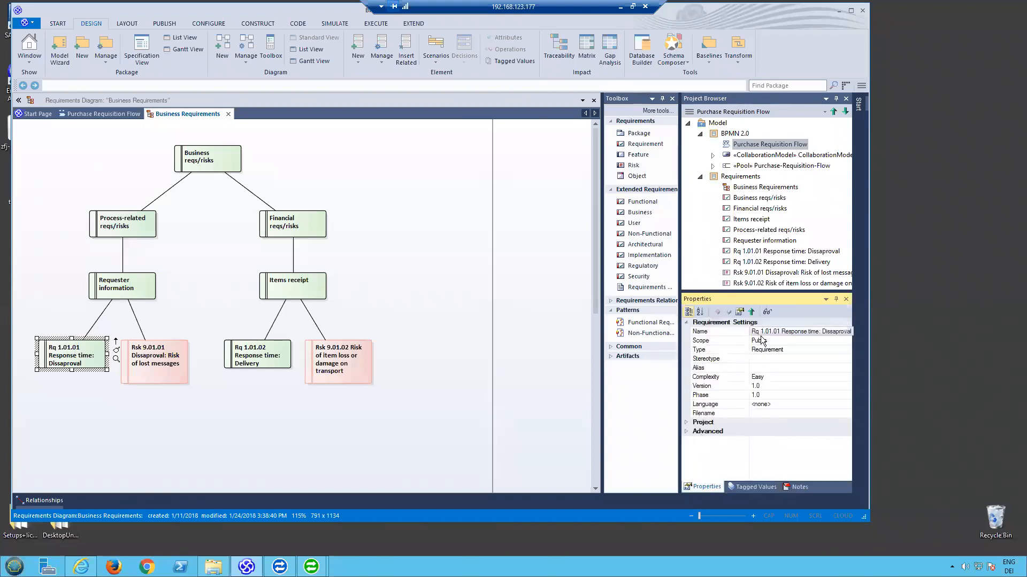
pyautogui.click(175, 364)
pyautogui.click(275, 361)
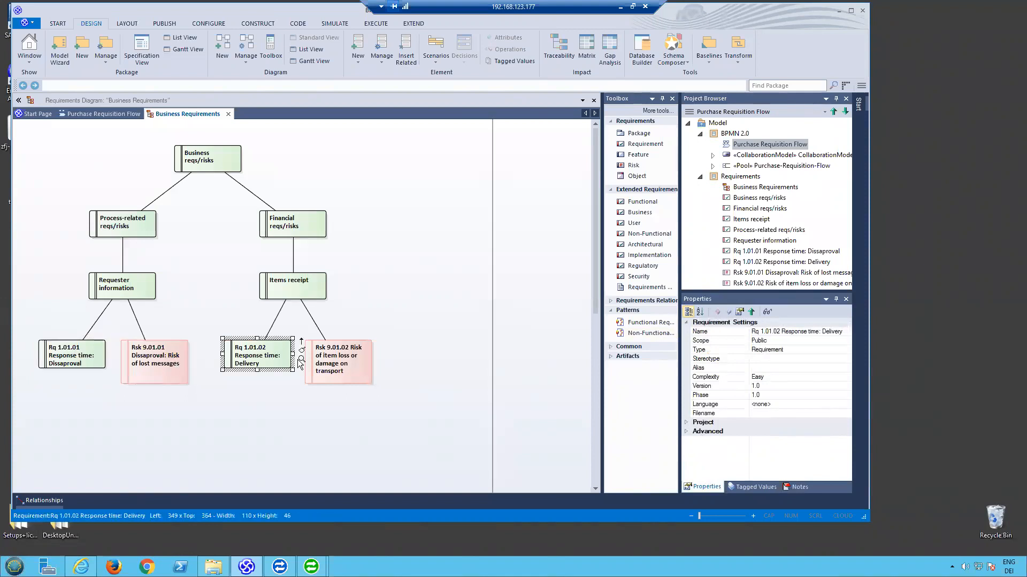
# - Select the item loss risk Rsk 9.01.02 in the Business Requirements diagram, clear the selection, and return to the Purchase Requisition Flow diagram
pyautogui.click(341, 365)
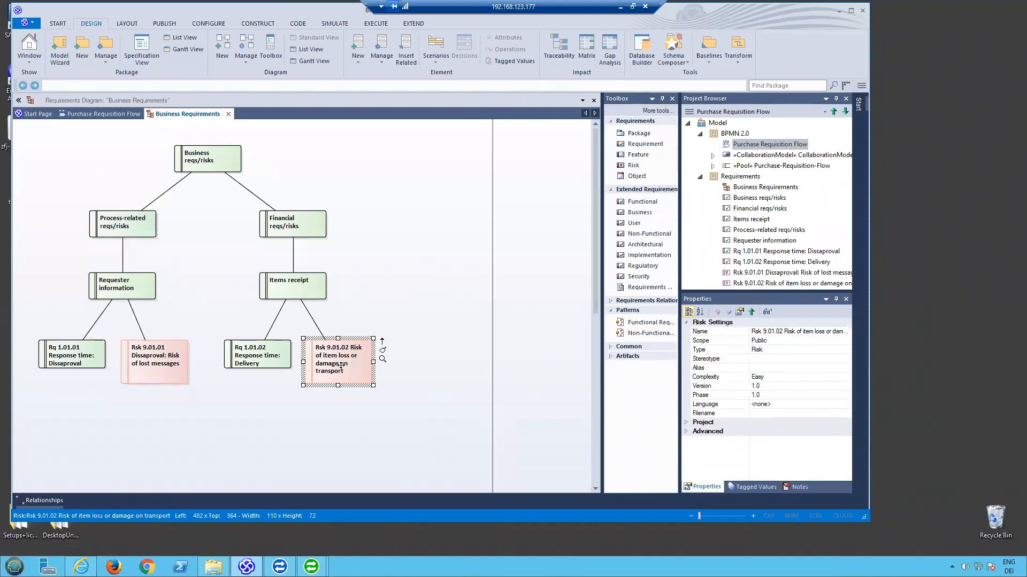
pyautogui.click(411, 278)
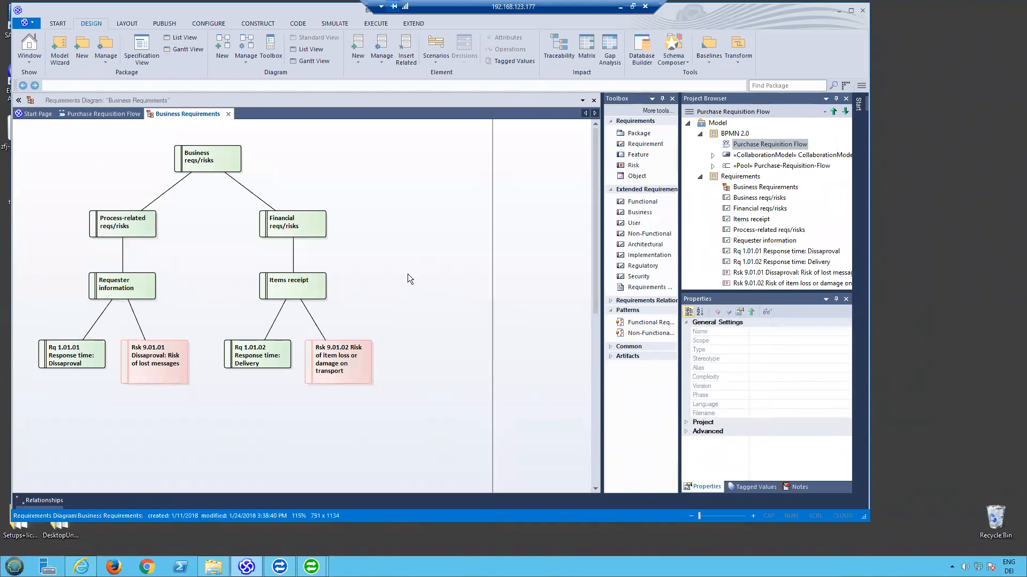
pyautogui.click(121, 115)
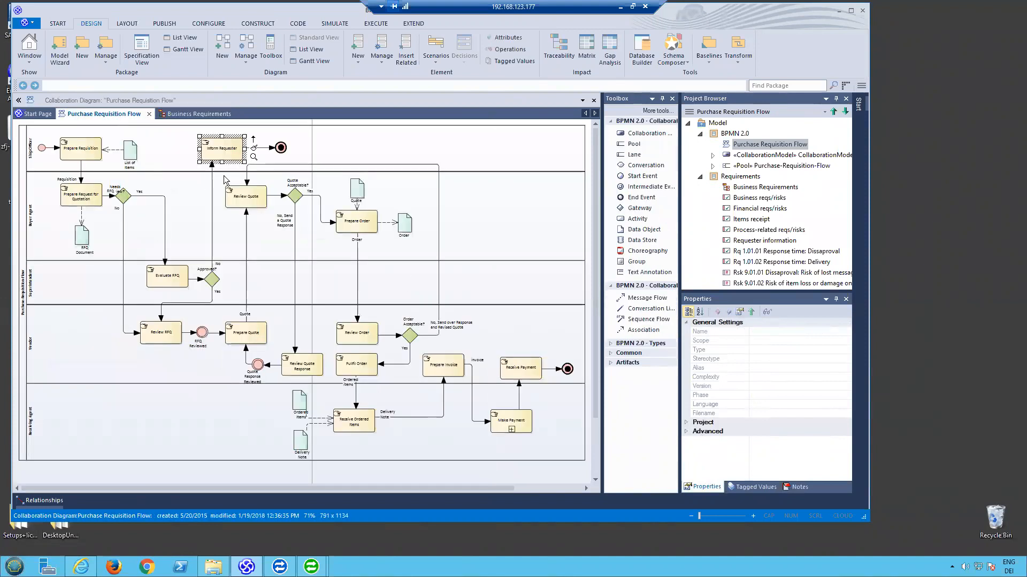
# - Open the Inform Requester activity's properties and display its related links with the Element column widened to show the names
pyautogui.rightClick(228, 153)
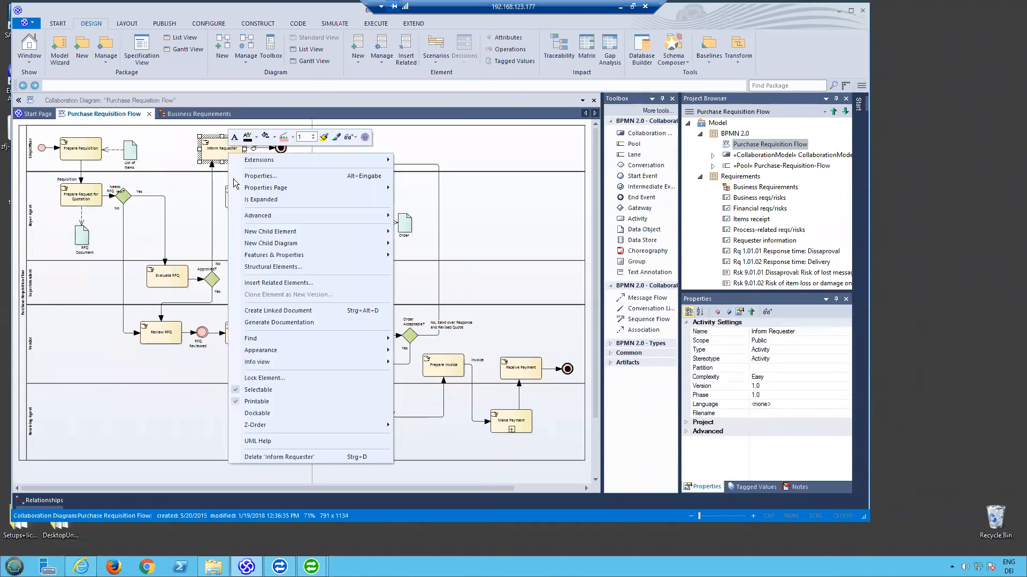
pyautogui.click(262, 179)
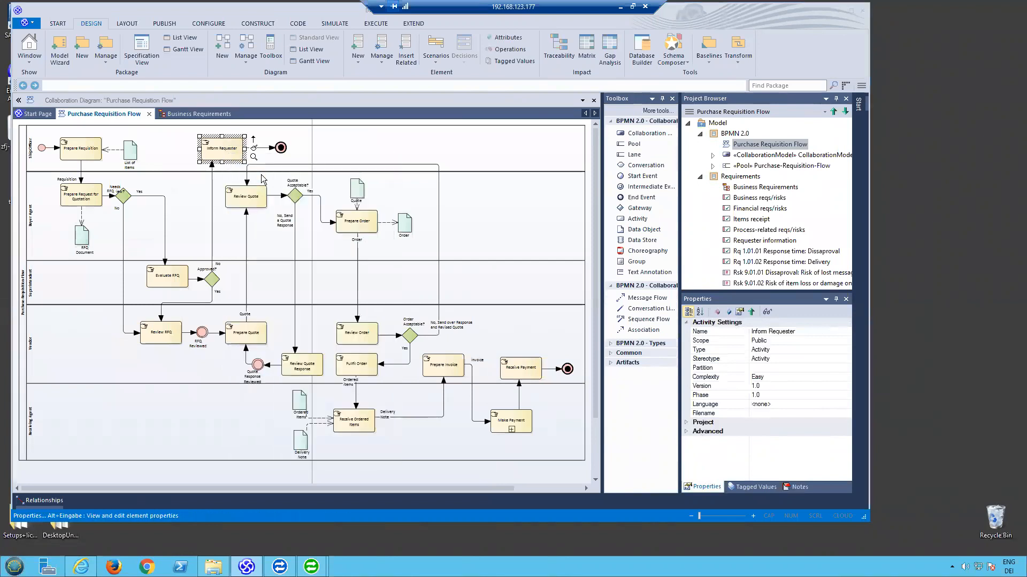
pyautogui.click(343, 283)
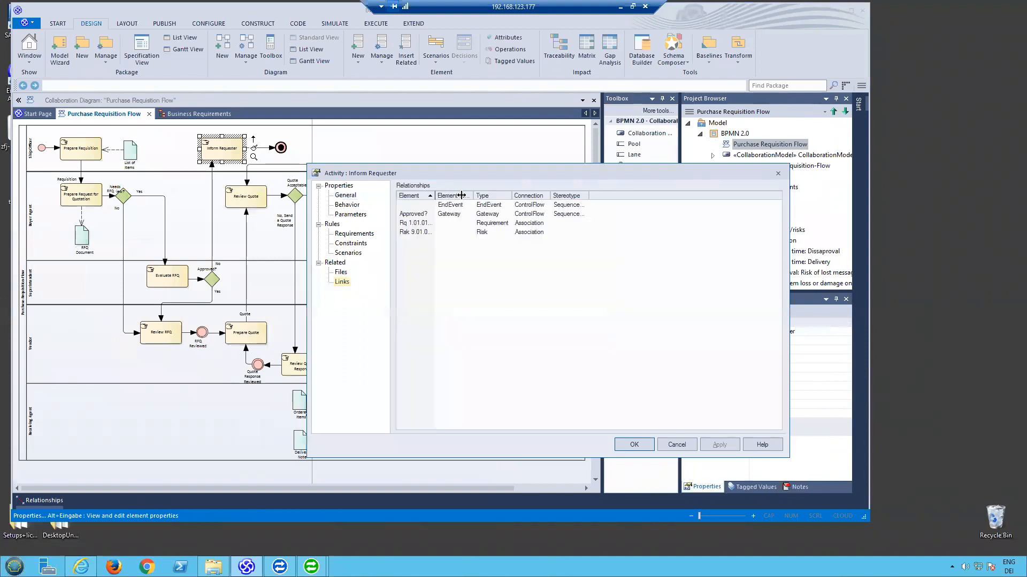
pyautogui.moveTo(435, 195); pyautogui.dragTo(510, 195)
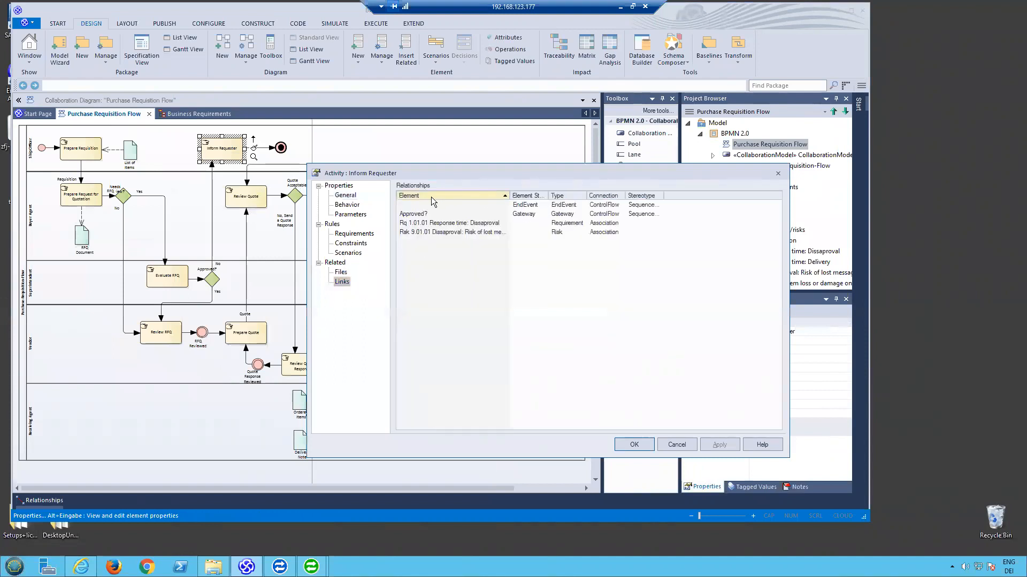
# - Examine the end event, gateway, requirement and risk linked to Inform Requester, and close its properties without changes
pyautogui.click(421, 227)
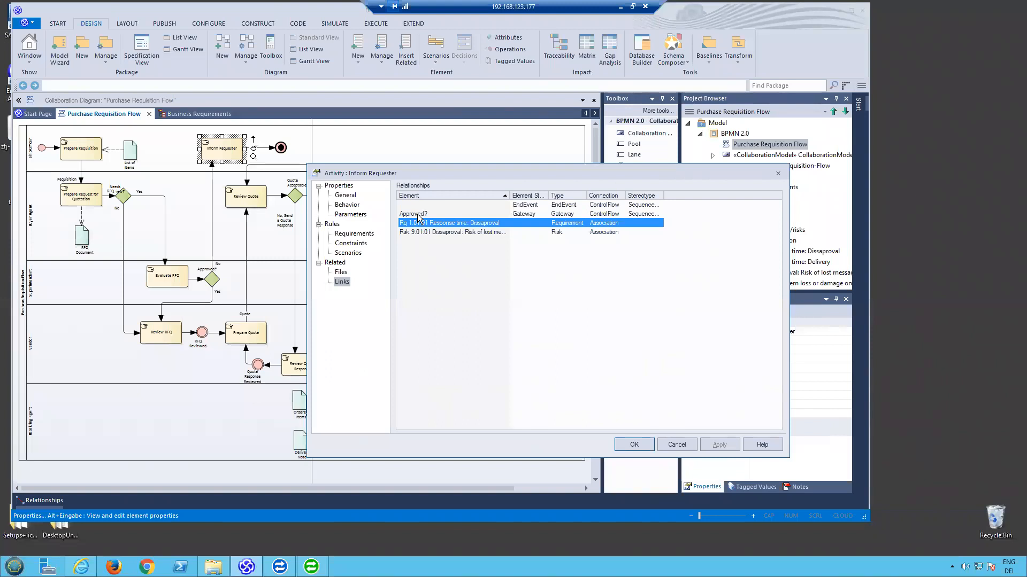
pyautogui.click(418, 216)
pyautogui.press('Up')
pyautogui.click(420, 214)
pyautogui.press('Up')
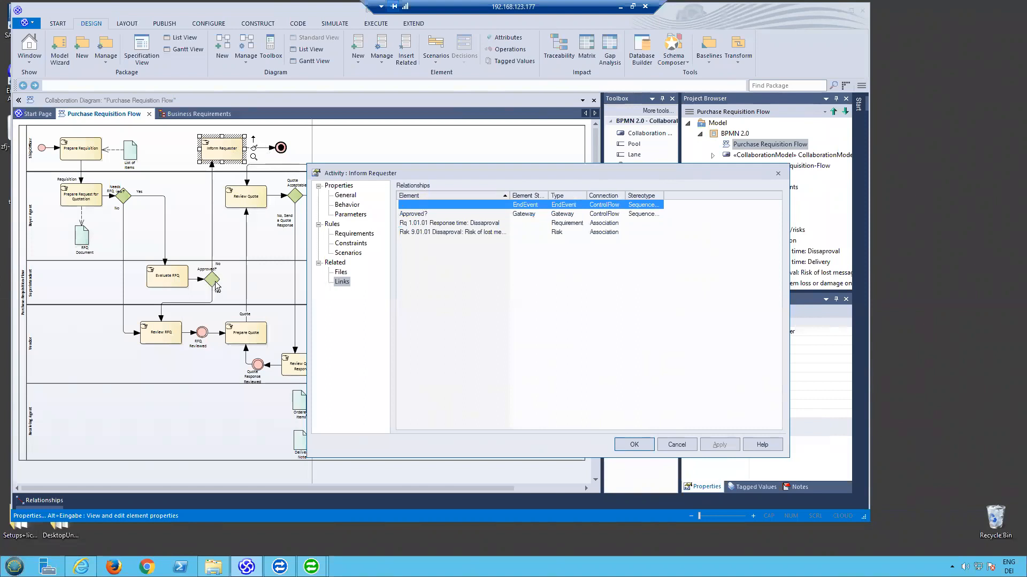
pyautogui.click(436, 223)
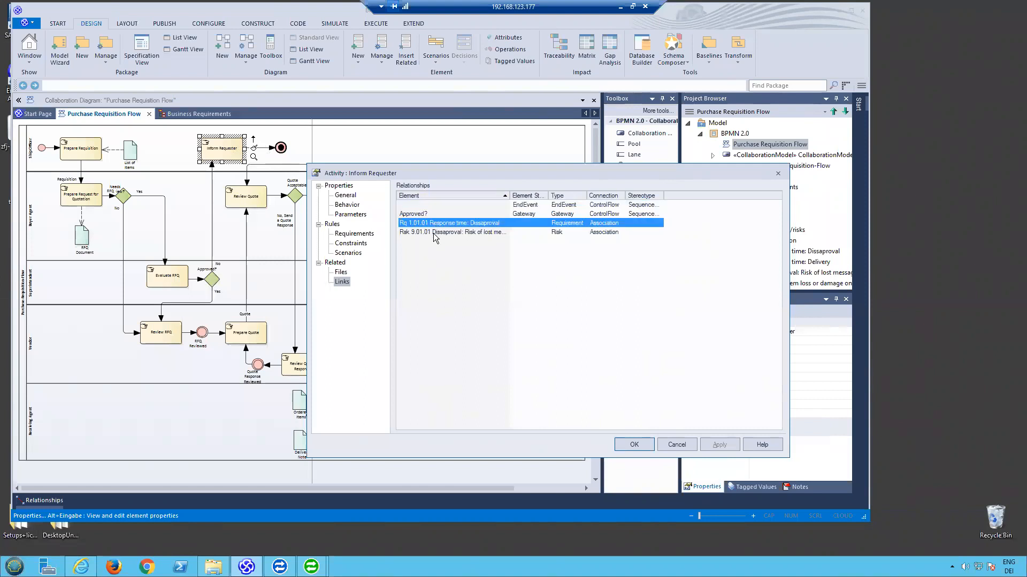
pyautogui.click(434, 232)
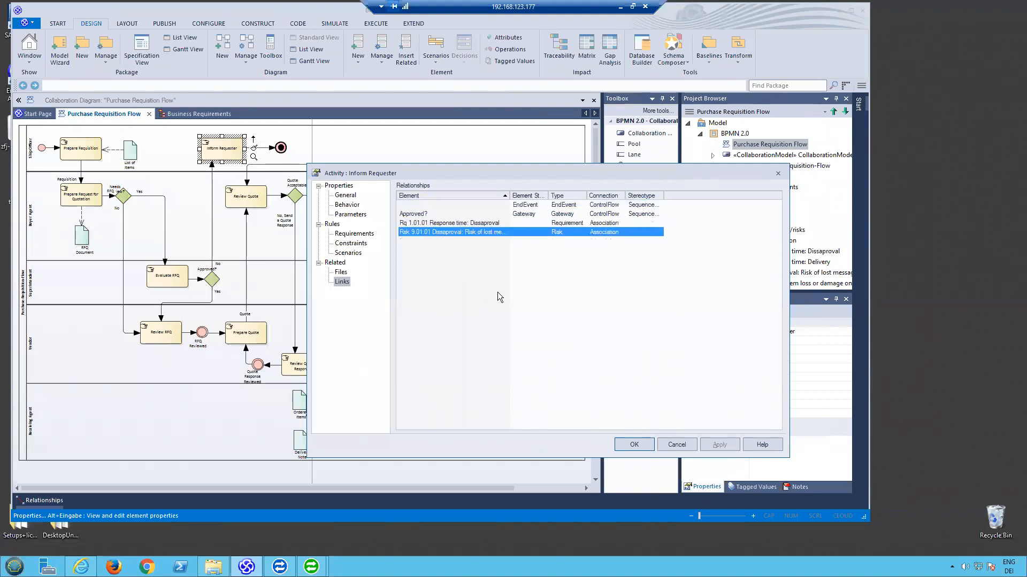
pyautogui.click(676, 445)
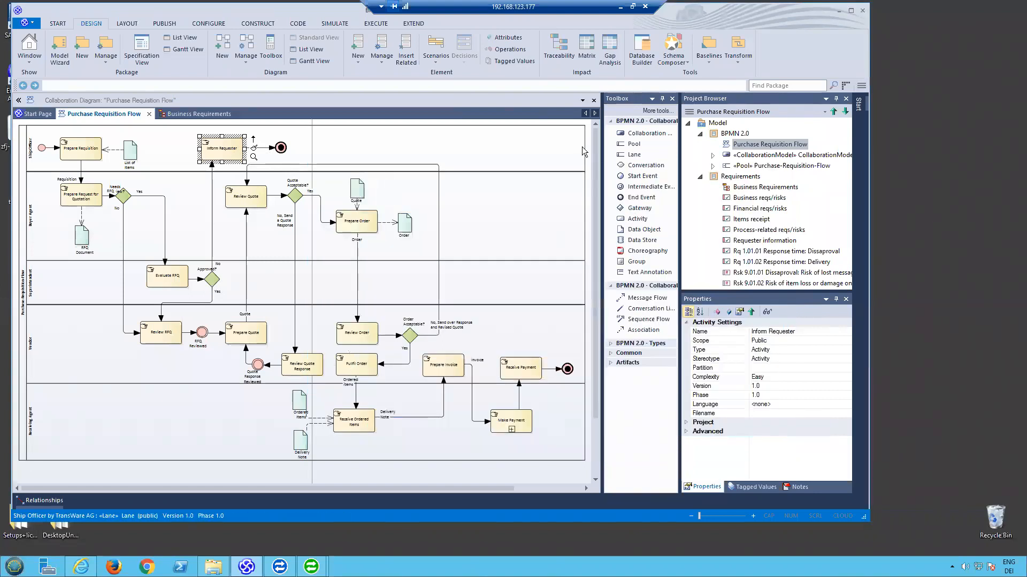
# - Hide Enterprise Architect and the finished converter window, and switch to the BPM-X Converter Workstation window set to Enterprise Architect to HP ALM
pyautogui.click(839, 10)
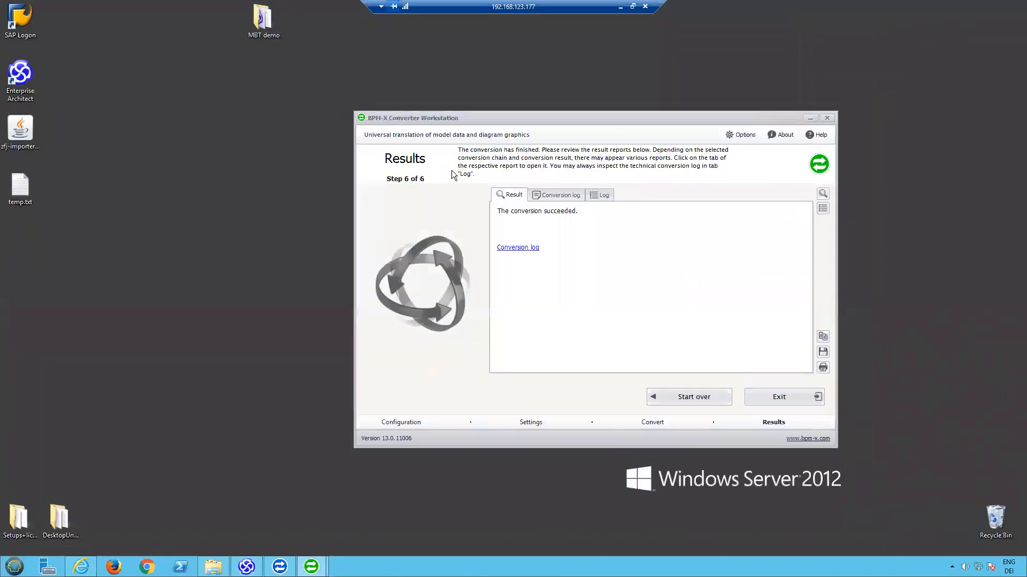
pyautogui.click(809, 119)
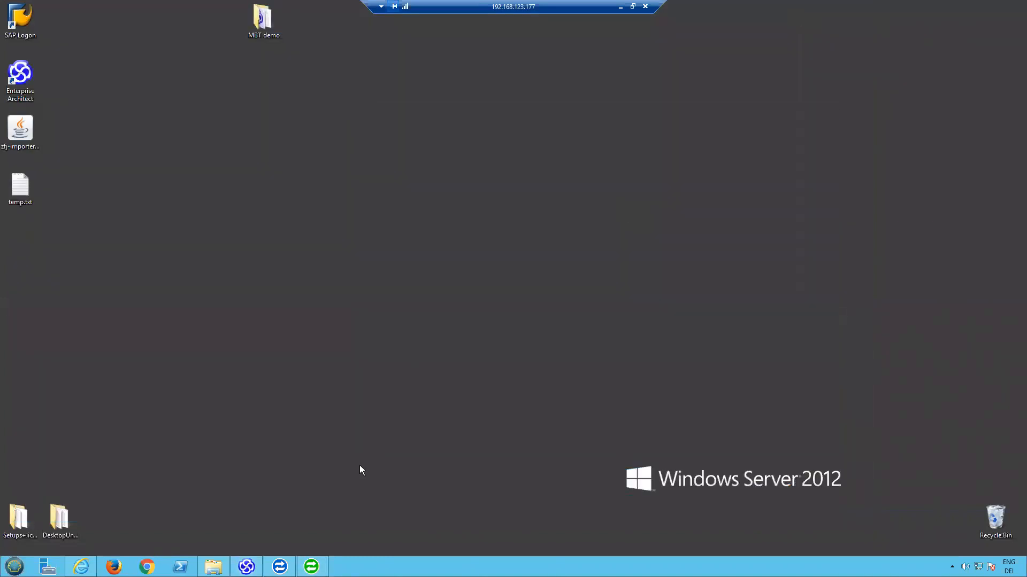
pyautogui.moveTo(313, 566)
pyautogui.click(378, 522)
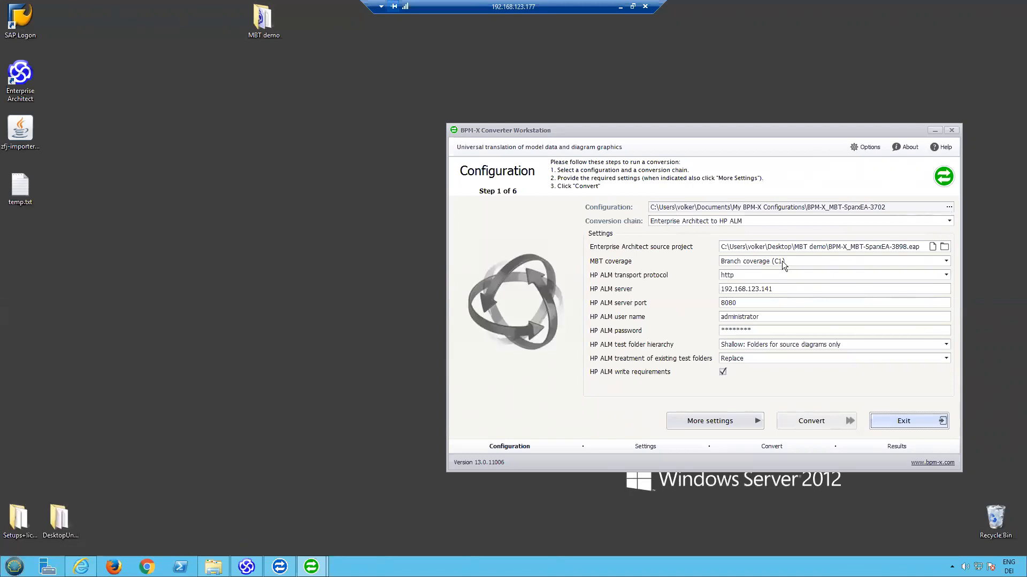
# - Keep the TEST project, set the HP ALM test folder to Subject/EA with requirement folder Requirements/EA, and run the conversion
pyautogui.click(722, 425)
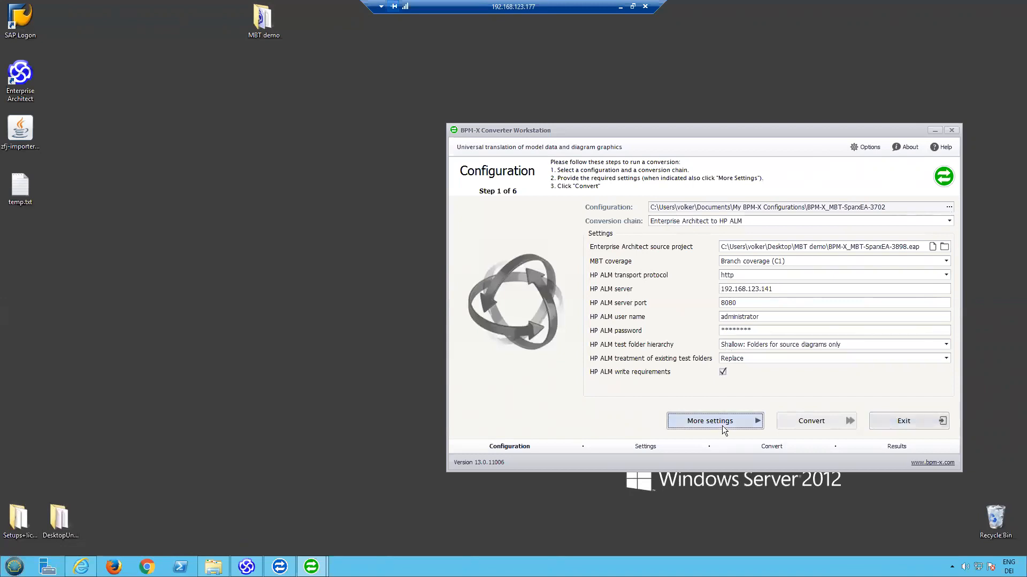
pyautogui.click(719, 421)
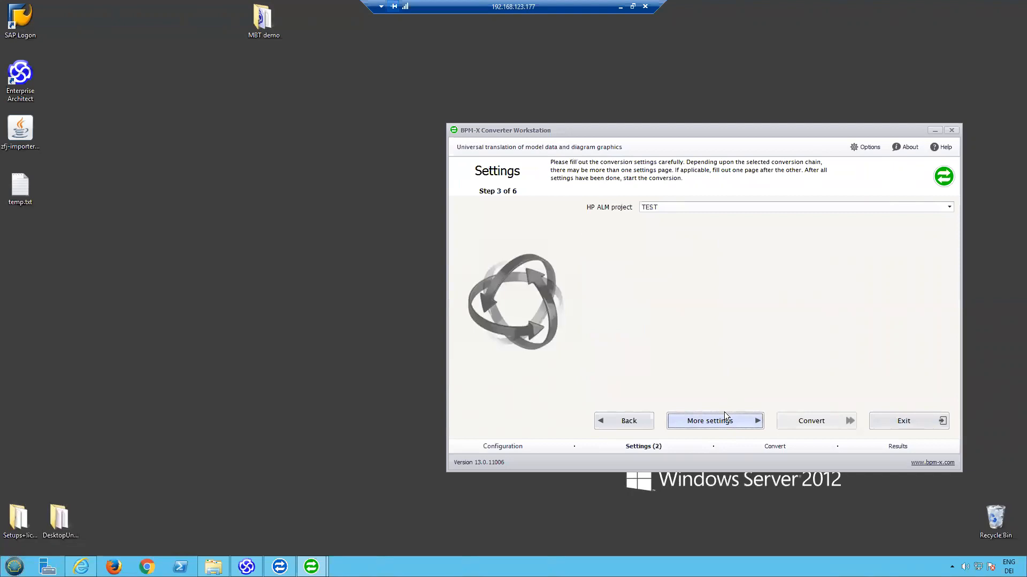
pyautogui.click(724, 421)
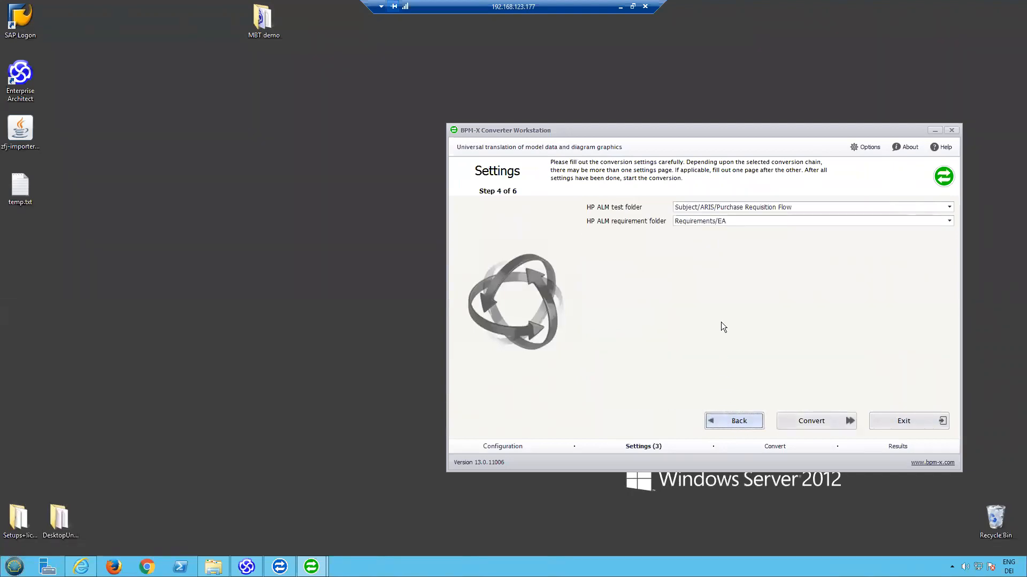
pyautogui.click(747, 210)
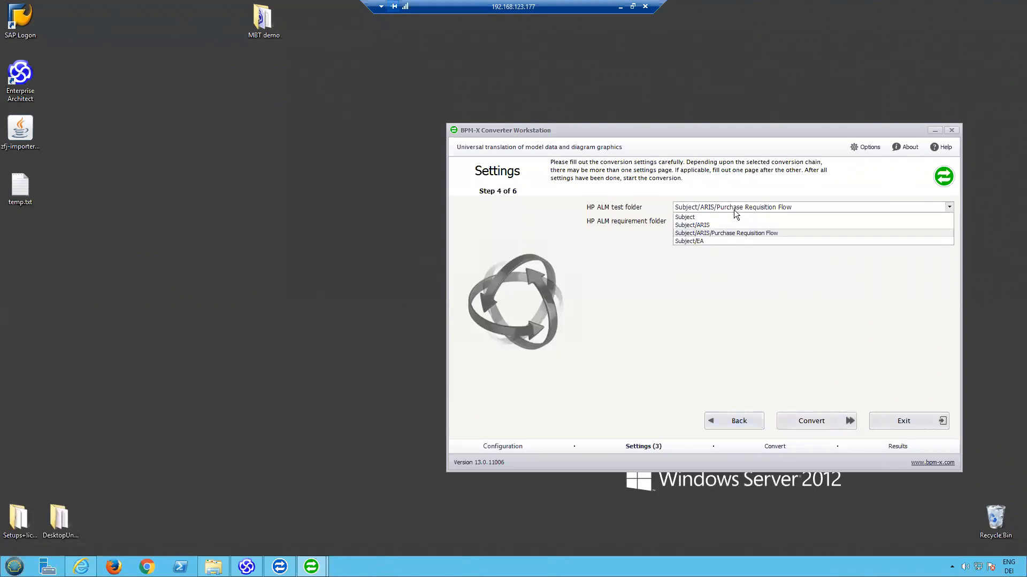
pyautogui.click(695, 241)
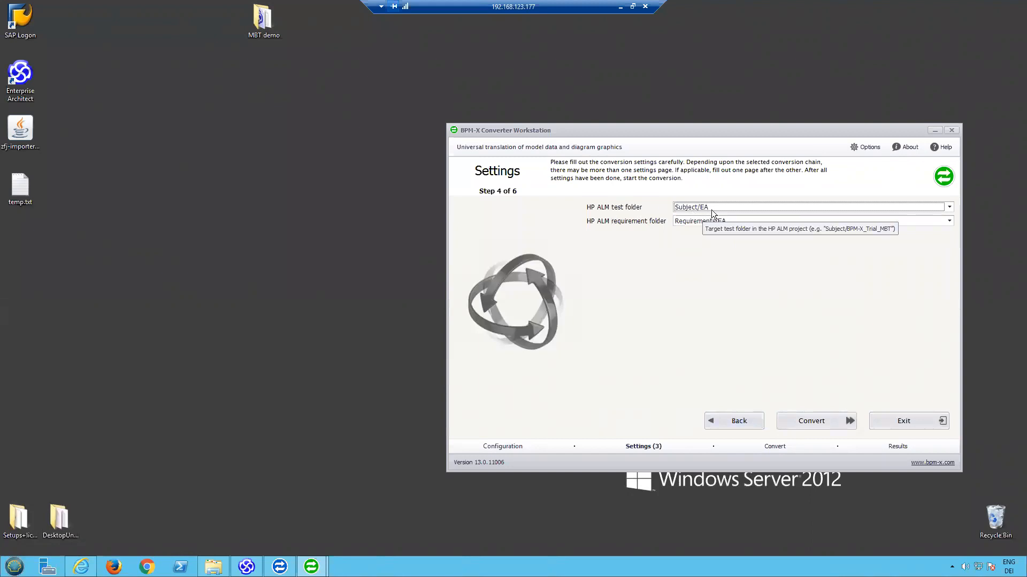
pyautogui.click(812, 421)
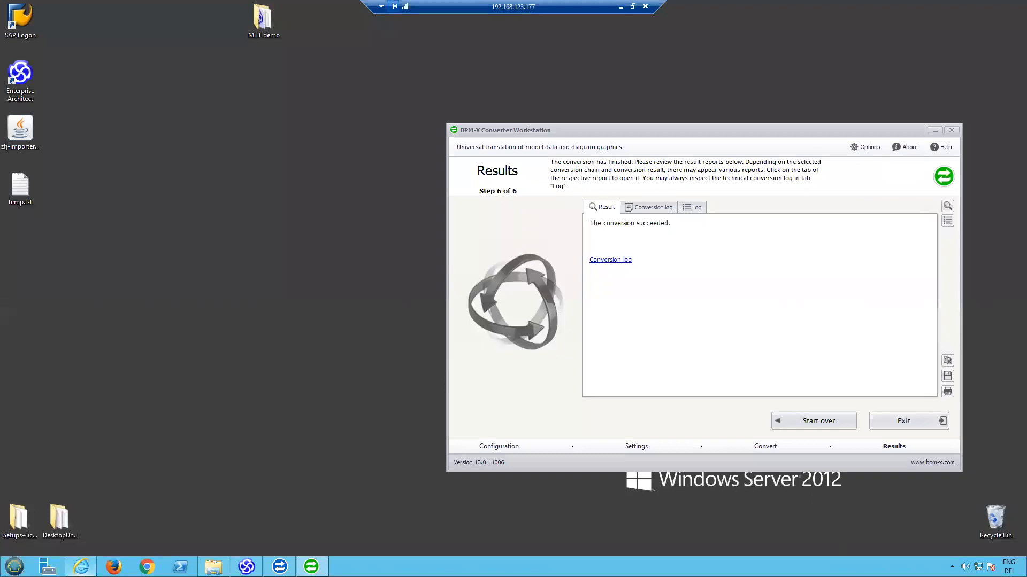
# - Switch to HP ALM and expand the EA folder and its Purchase Requisition Flow subfolder in the test plan
pyautogui.click(81, 566)
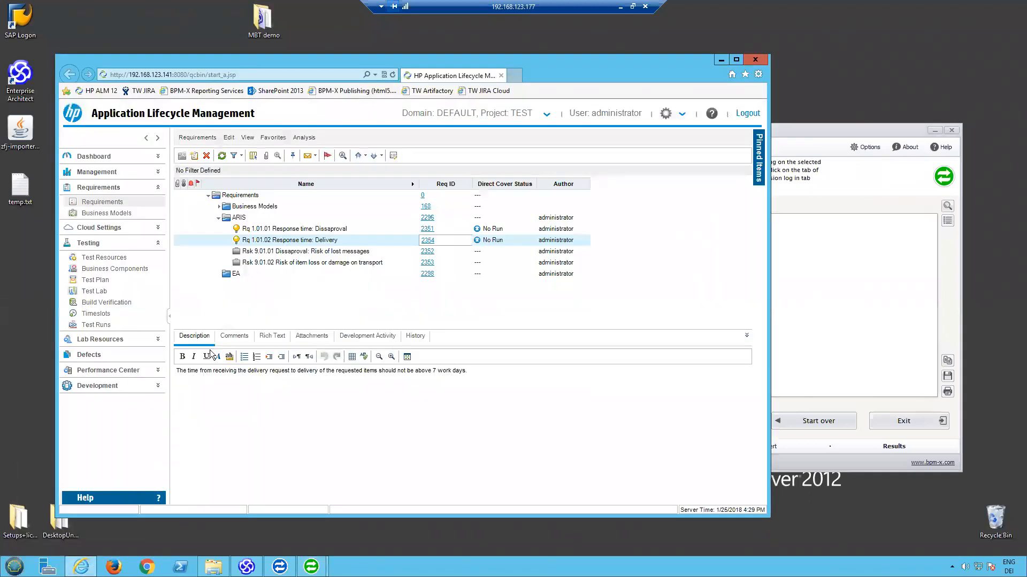
pyautogui.click(99, 281)
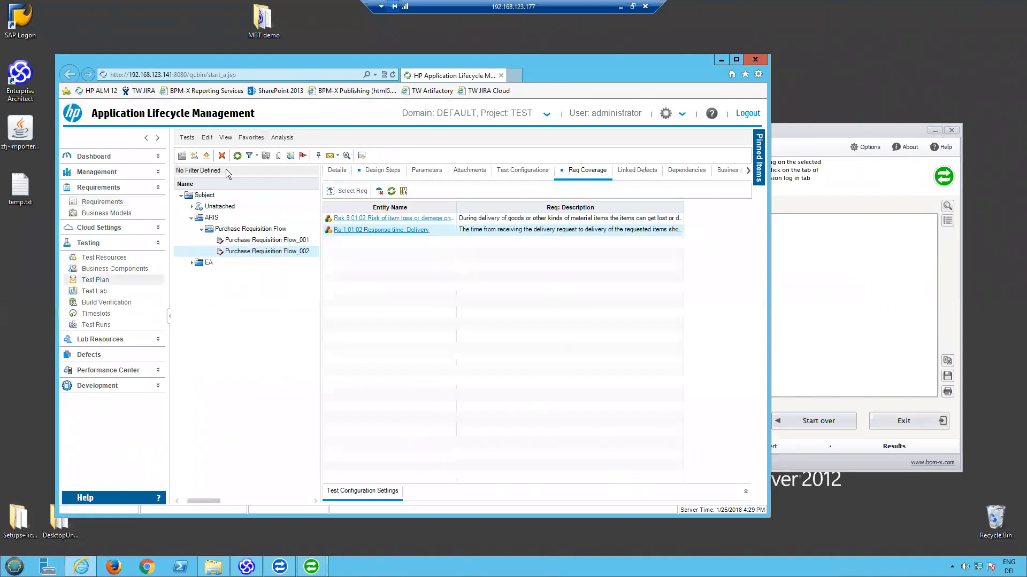
pyautogui.click(192, 263)
pyautogui.click(201, 274)
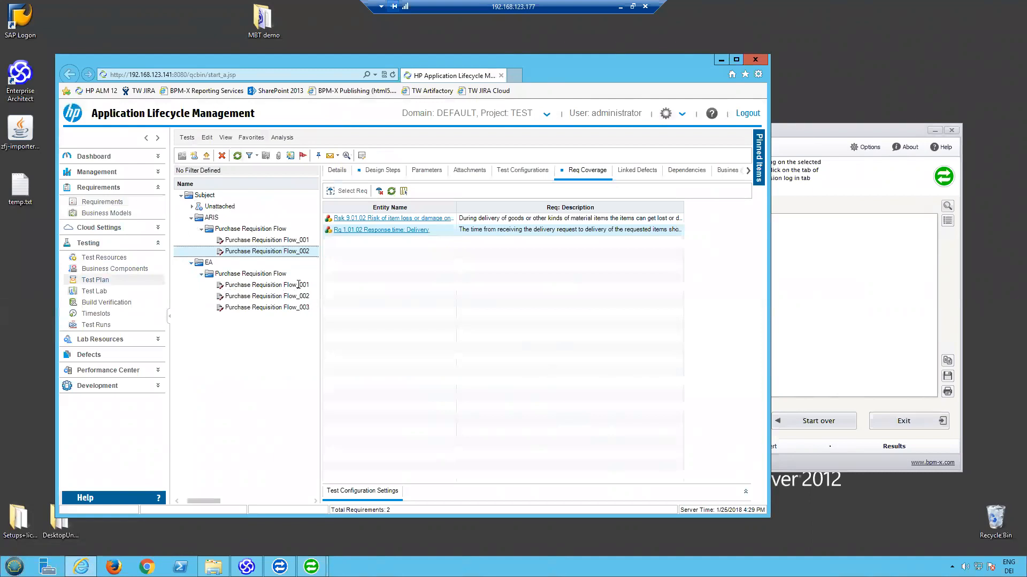
# - Review the design steps of the EA tests Purchase Requisition Flow_001, _002 and _003
pyautogui.click(373, 174)
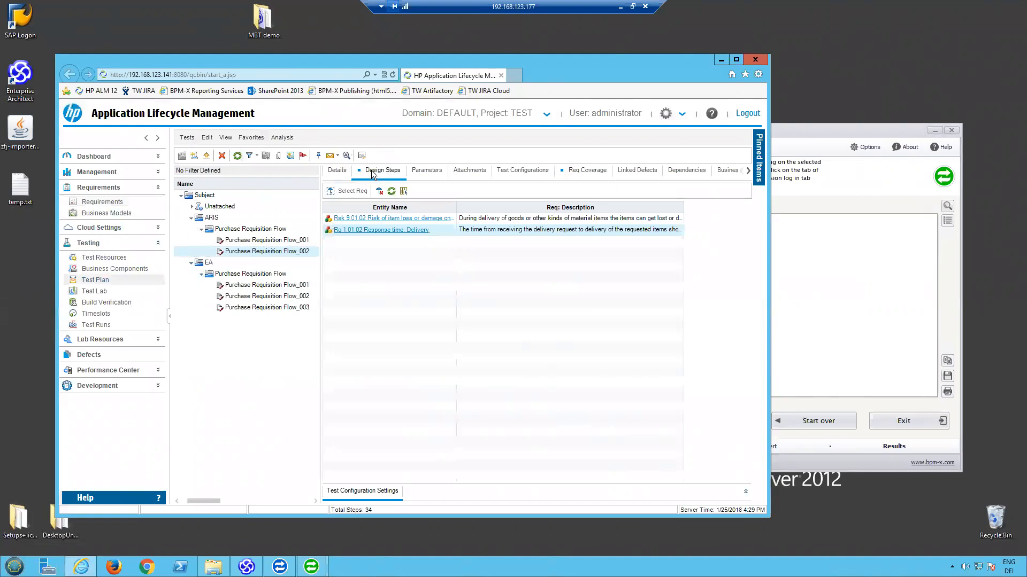
pyautogui.click(292, 286)
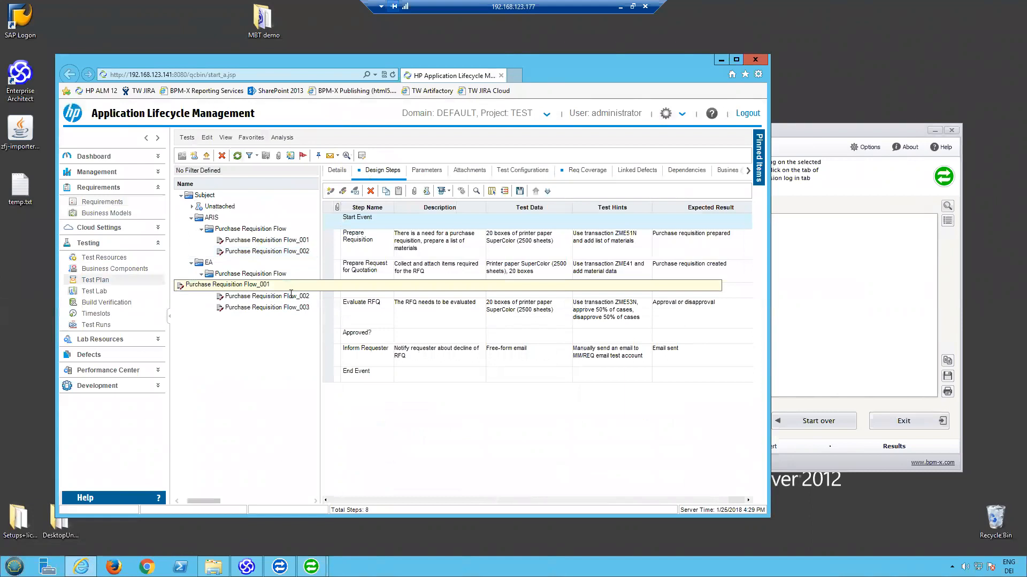
pyautogui.click(289, 296)
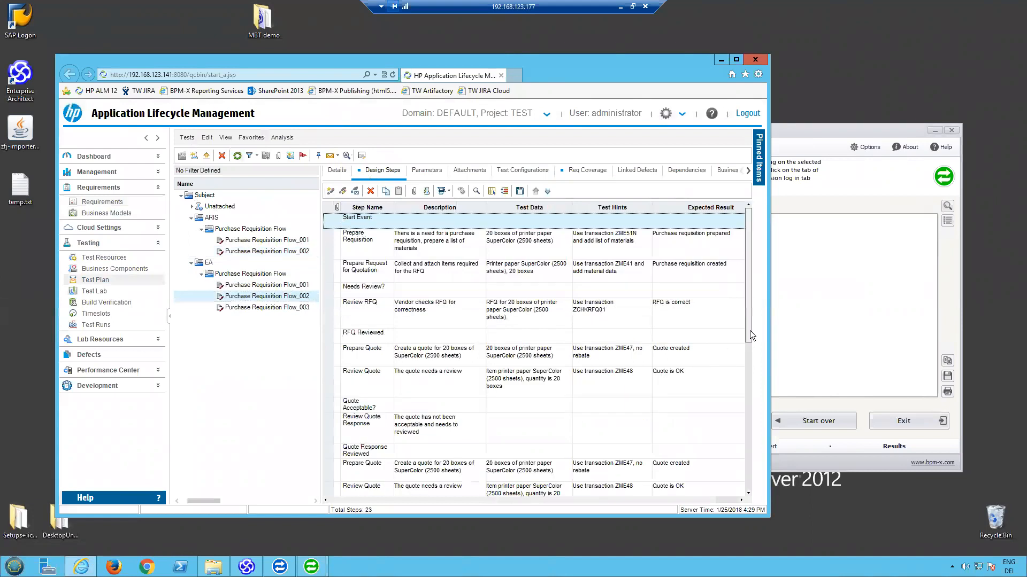
pyautogui.scroll(-4, 393, 480)
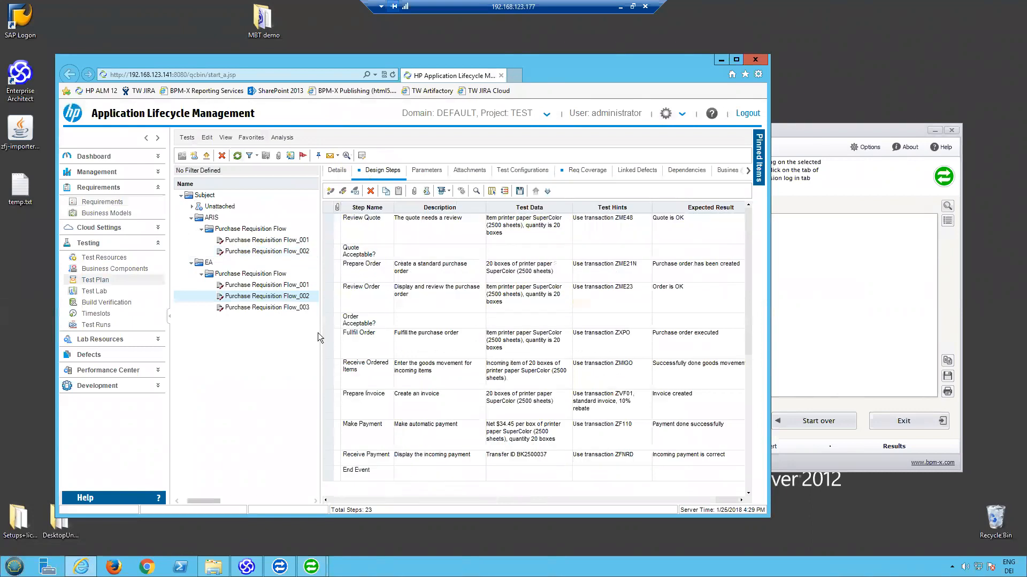
pyautogui.click(305, 308)
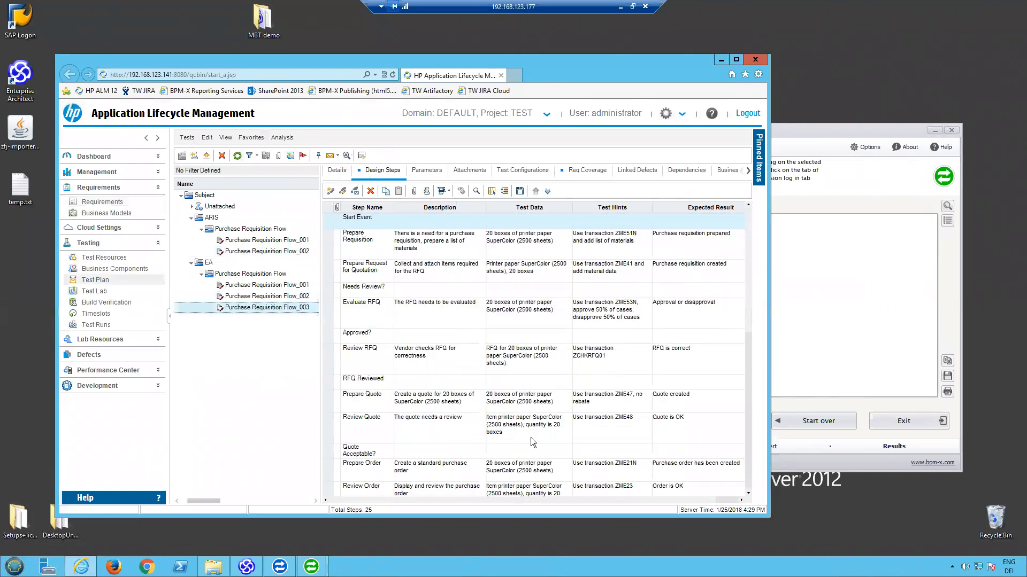
pyautogui.moveTo(750, 290); pyautogui.dragTo(746, 416)
# - Check the requirement coverage of EA test Purchase Requisition Flow_003 and inspect the test coverage of its linked requirement Rq 1.01.02
pyautogui.click(587, 171)
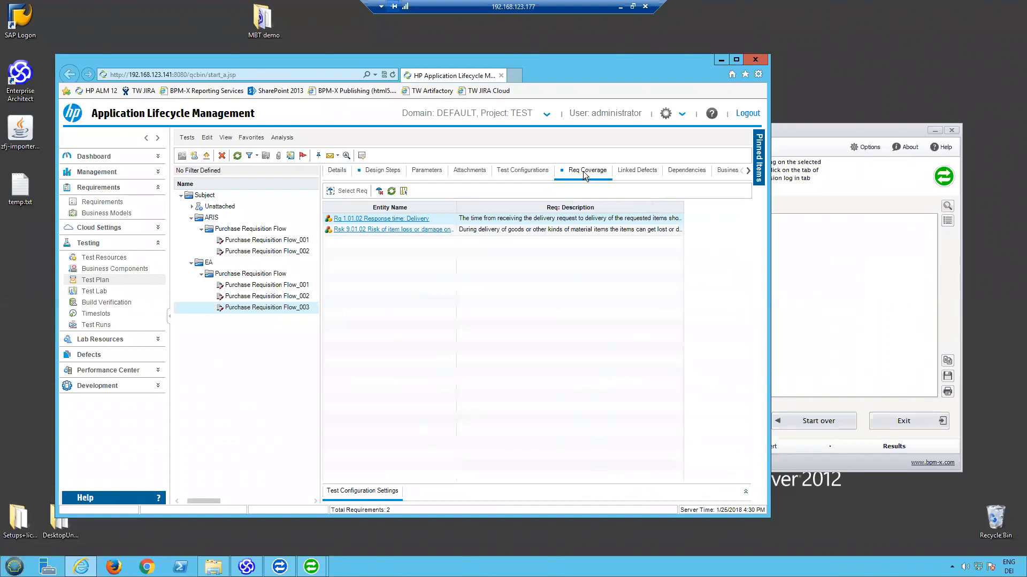
pyautogui.click(383, 220)
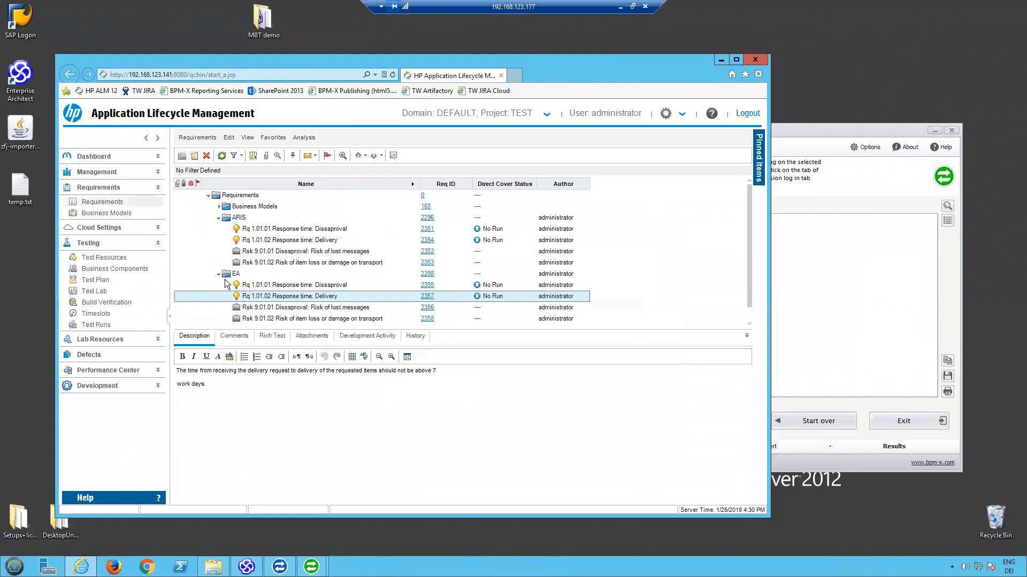
pyautogui.click(426, 301)
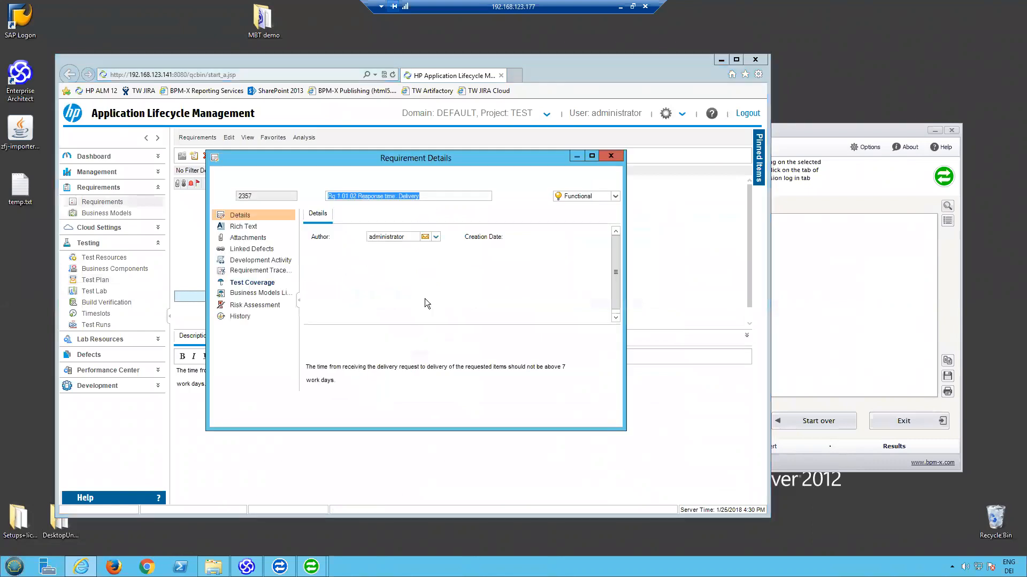
pyautogui.click(269, 287)
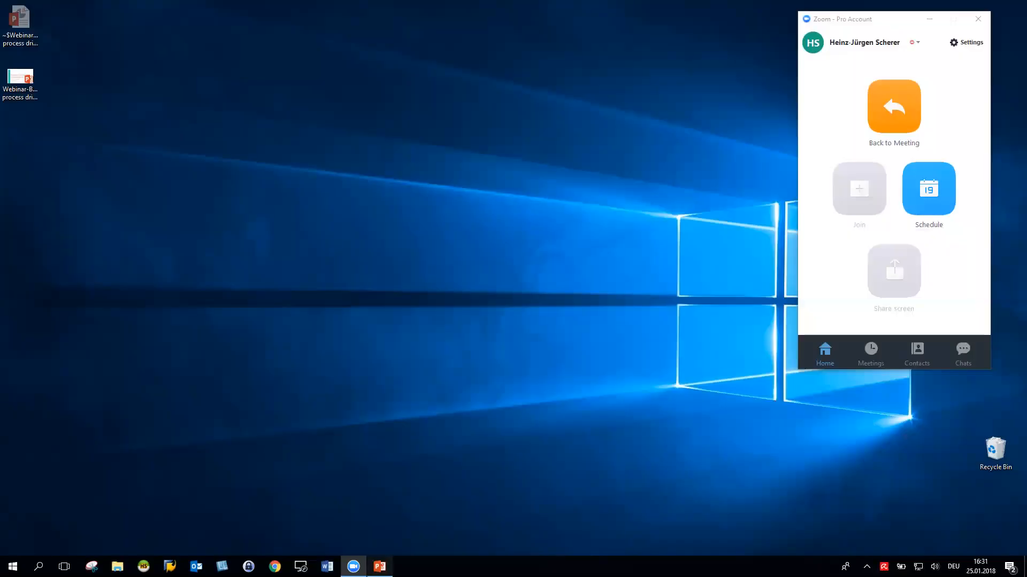
# - Switch to PowerPoint, start the slide show from the Summary slide, and advance to the Value proposition slide
pyautogui.click(380, 567)
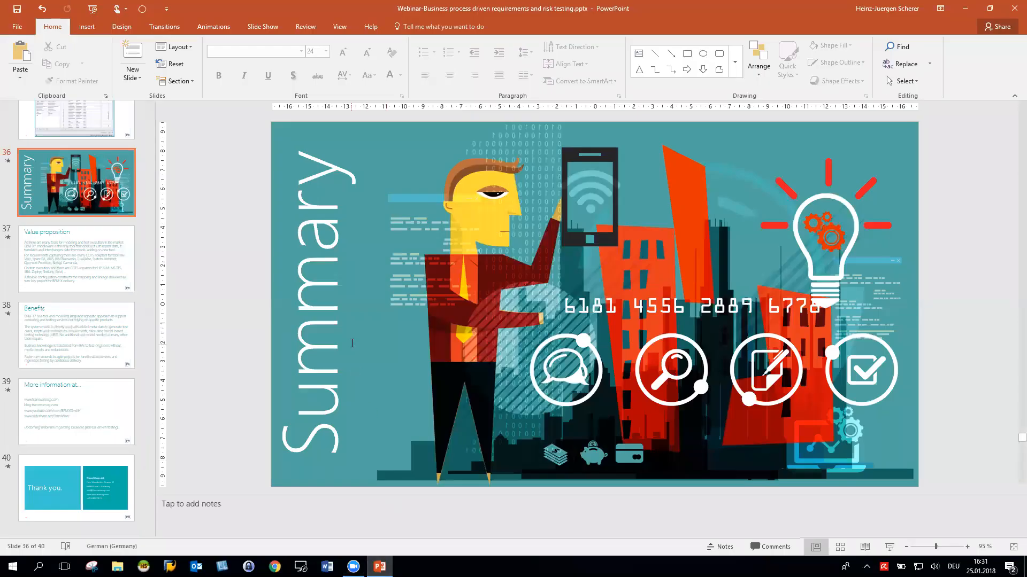
pyautogui.click(889, 547)
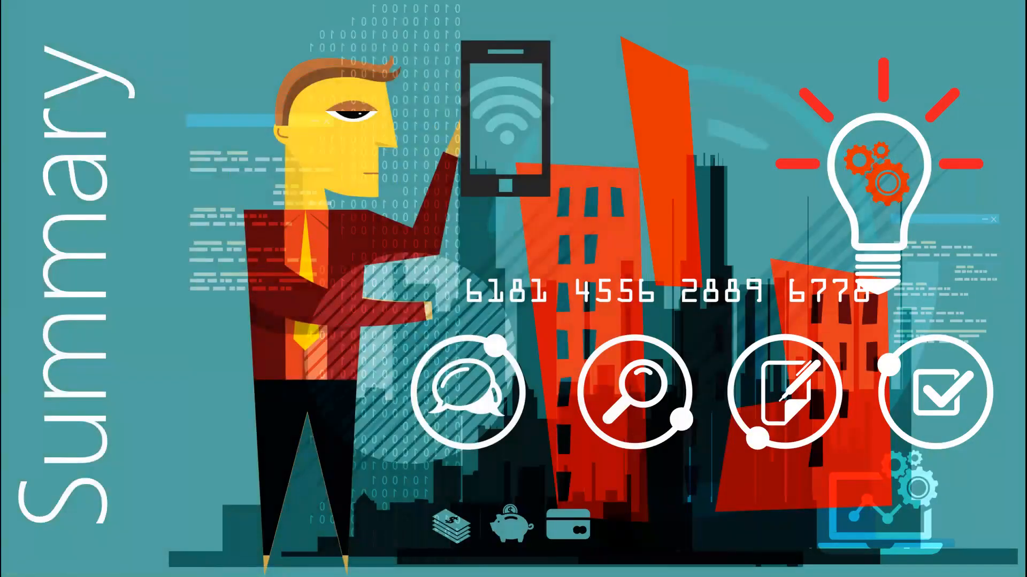
pyautogui.click(475, 407)
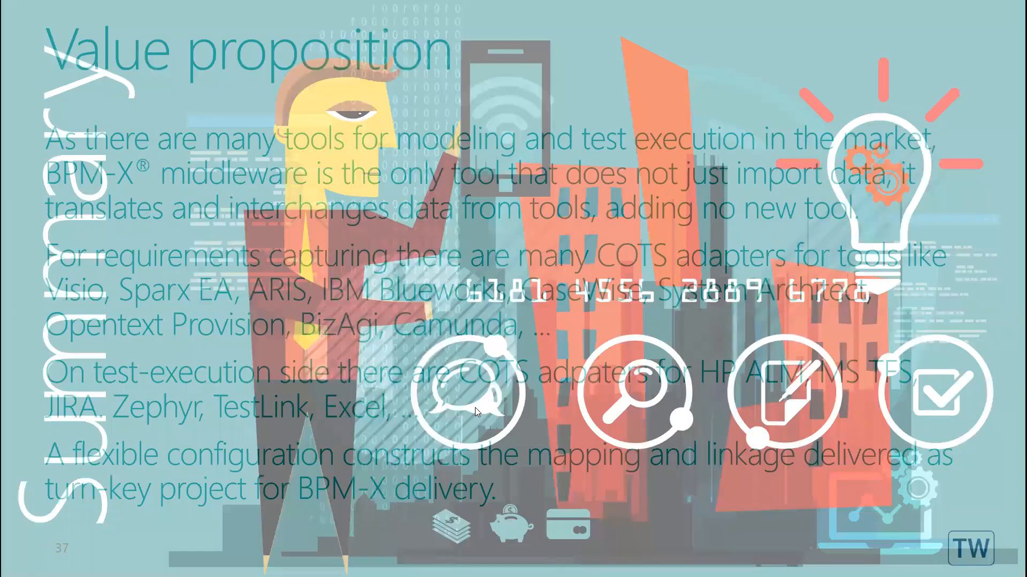